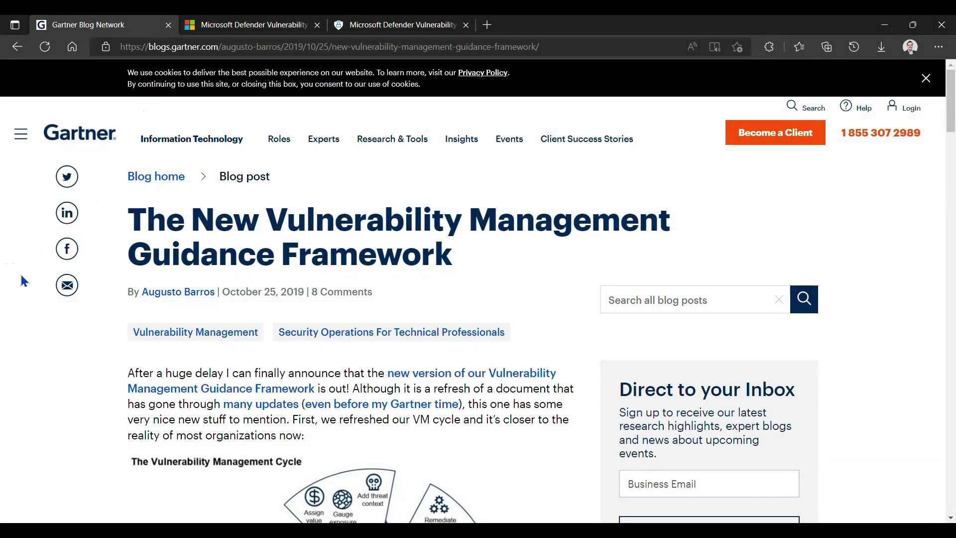
Scroll down the Gartner blog post to its Vulnerability Management Cycle diagram.
scroll(22, 277, down, 4)
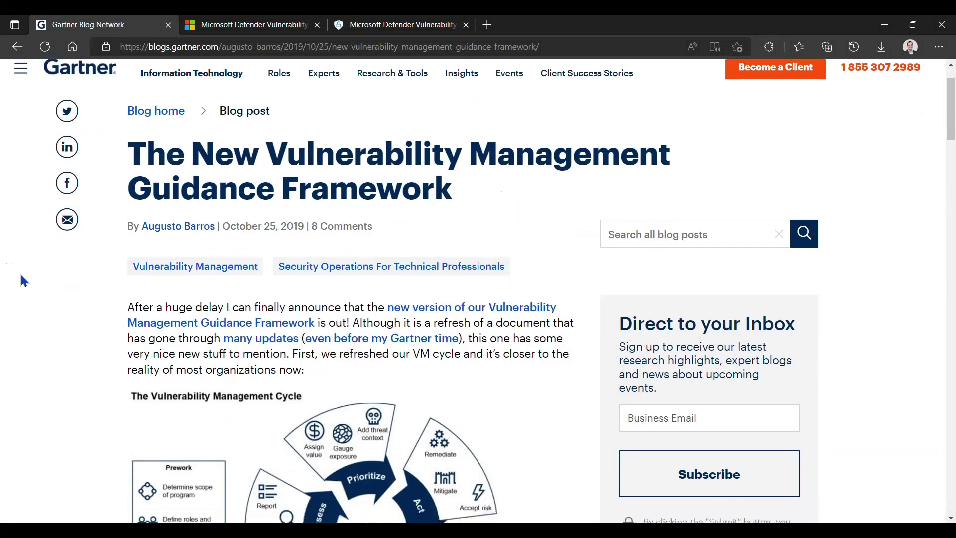
scroll(20, 274, down, 1)
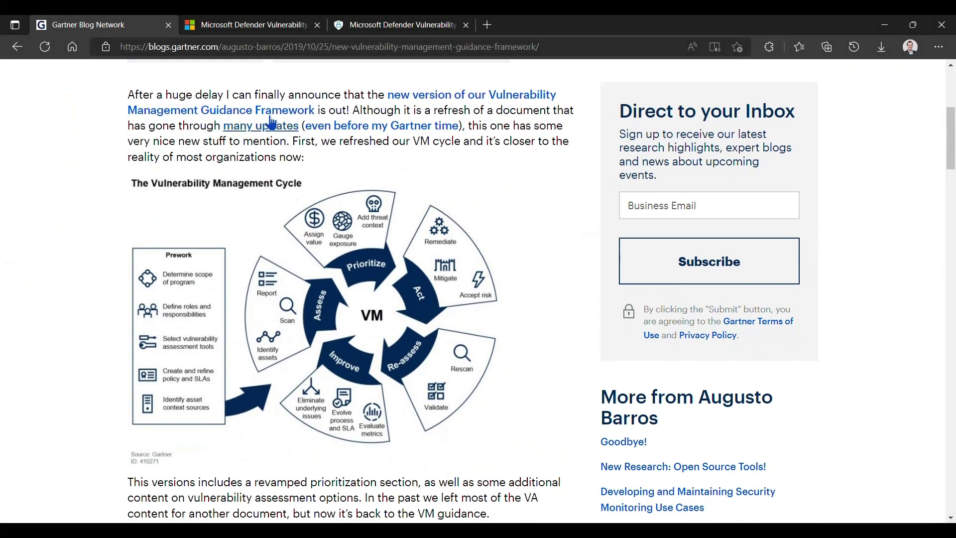
Switch to the Defender Vulnerability Management product page and scroll to Risk-based vulnerability management.
click(257, 31)
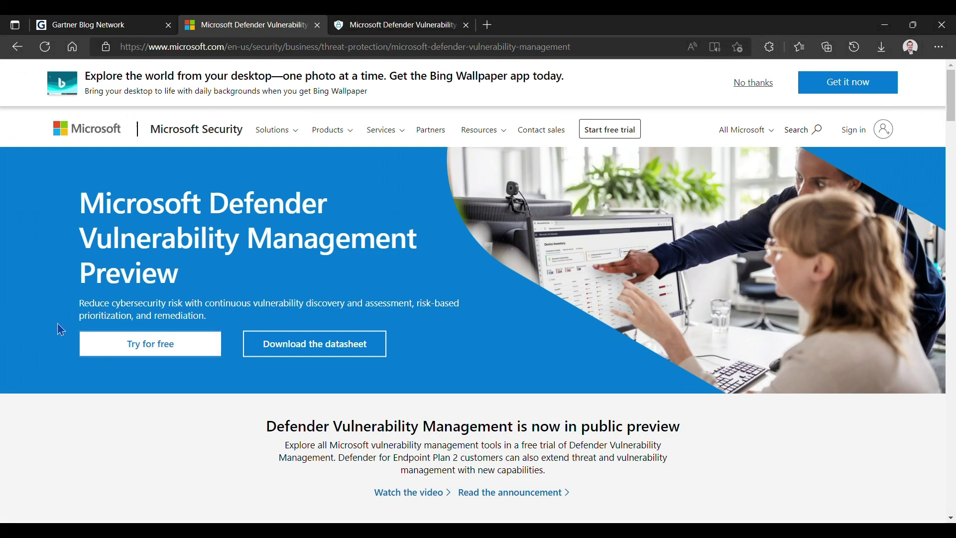
scroll(60, 330, down, 1)
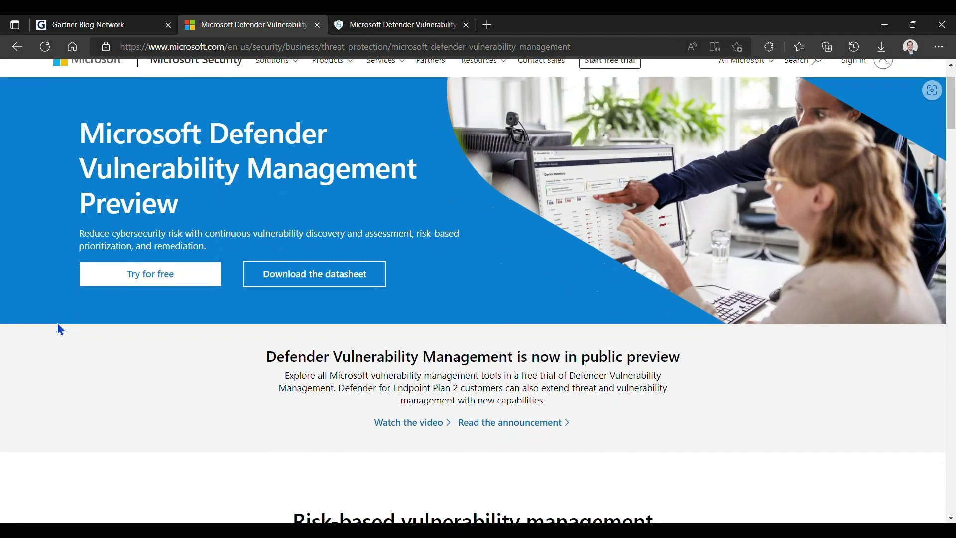
scroll(60, 330, down, 1)
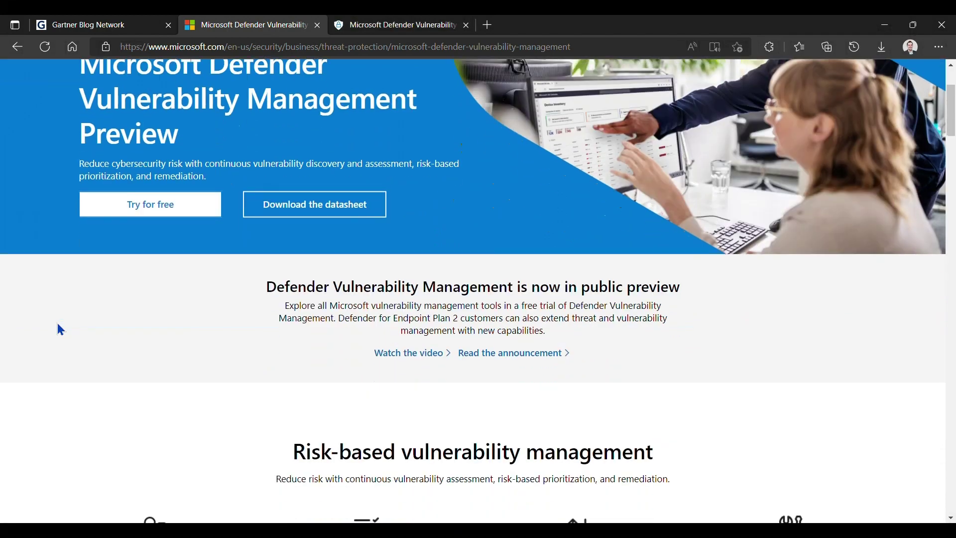
scroll(61, 330, down, 2)
scroll(60, 329, down, 2)
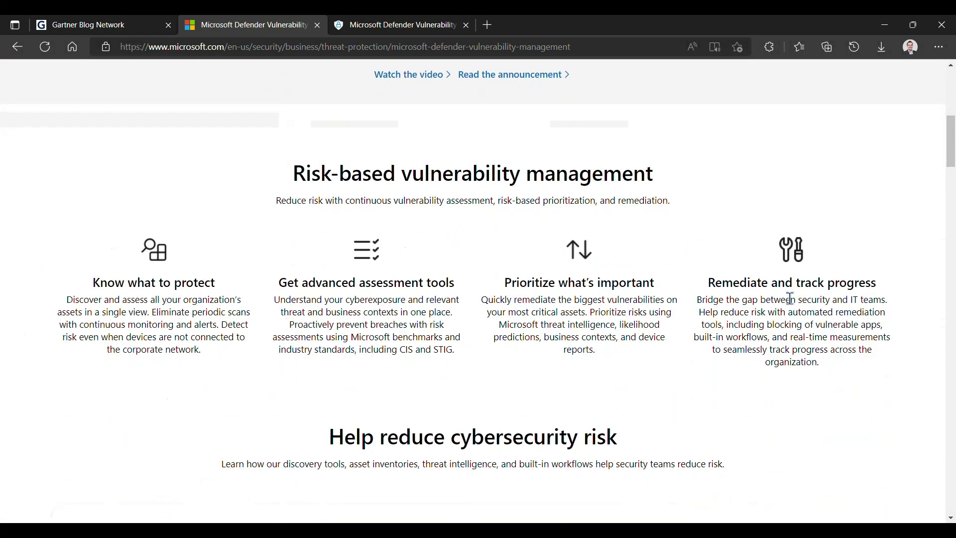
Scroll past the capability diagram to Asset discovery and inventory with its Device Inventory screenshot.
scroll(791, 299, down, 7)
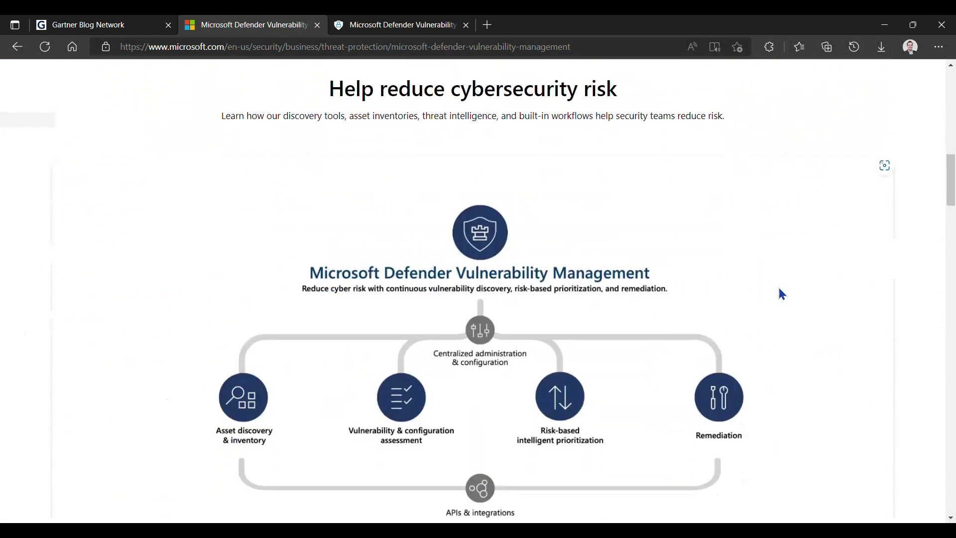
scroll(779, 288, down, 2)
scroll(779, 288, up, 2)
scroll(691, 249, down, 2)
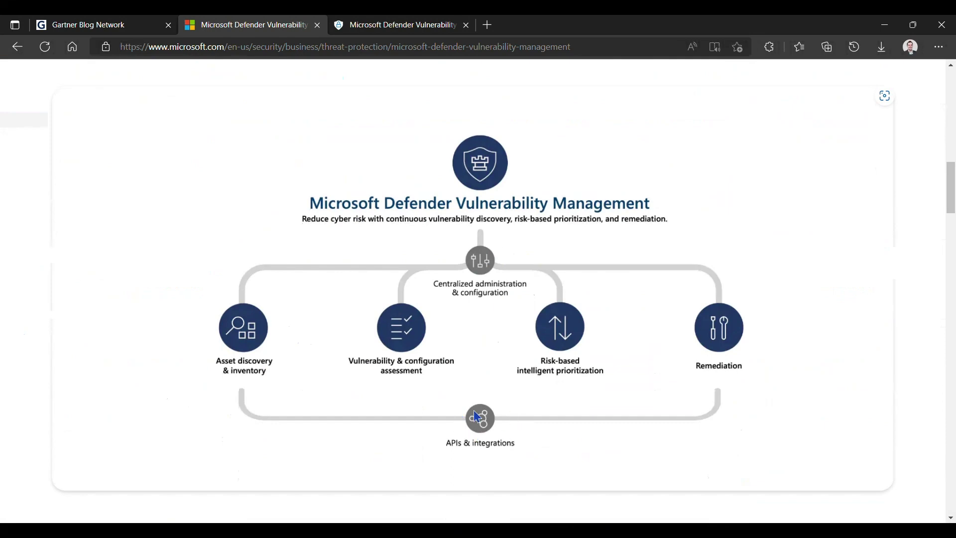
scroll(499, 341, down, 3)
scroll(504, 341, down, 7)
scroll(209, 259, down, 4)
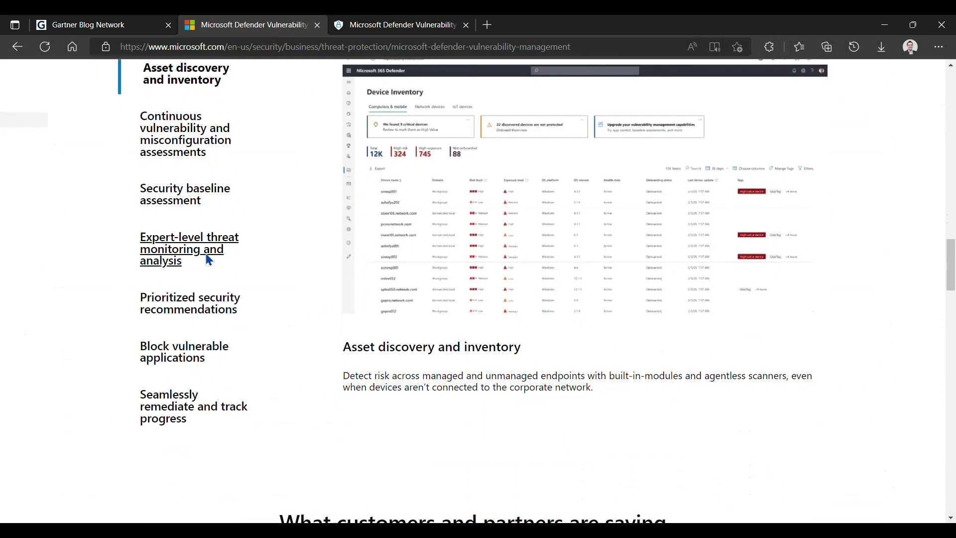
Scroll through the Add-on vs Standalone plan comparison, Related products and Documentation, then back up.
scroll(209, 259, down, 10)
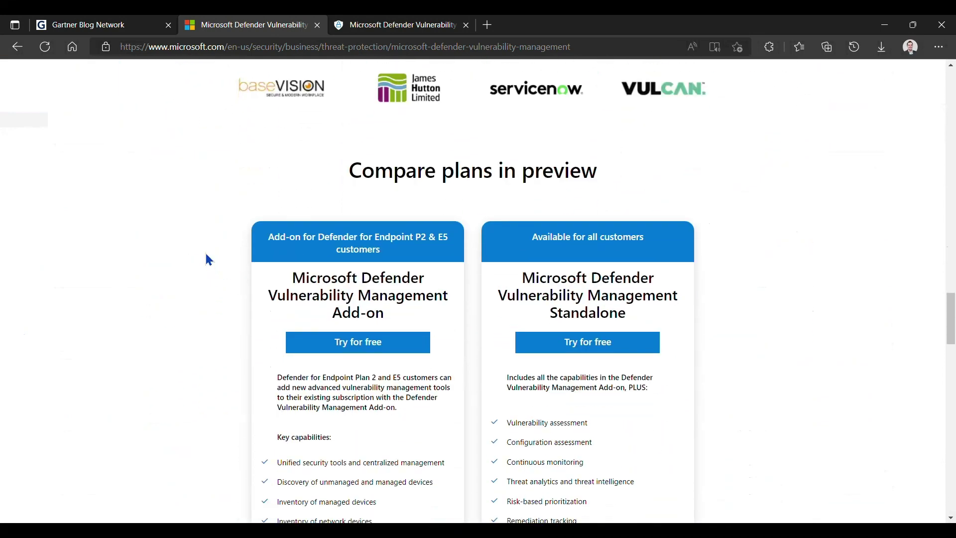
scroll(209, 260, down, 1)
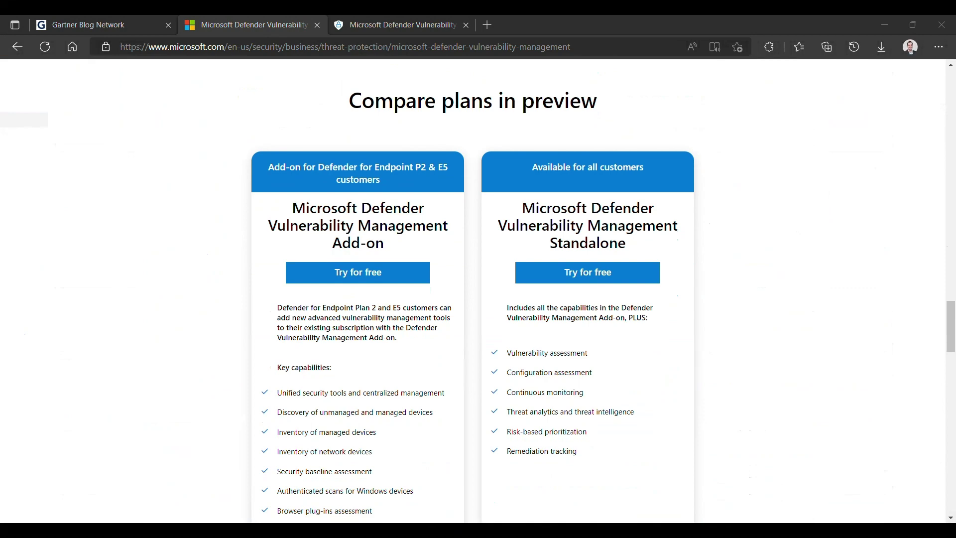
scroll(264, 279, down, 3)
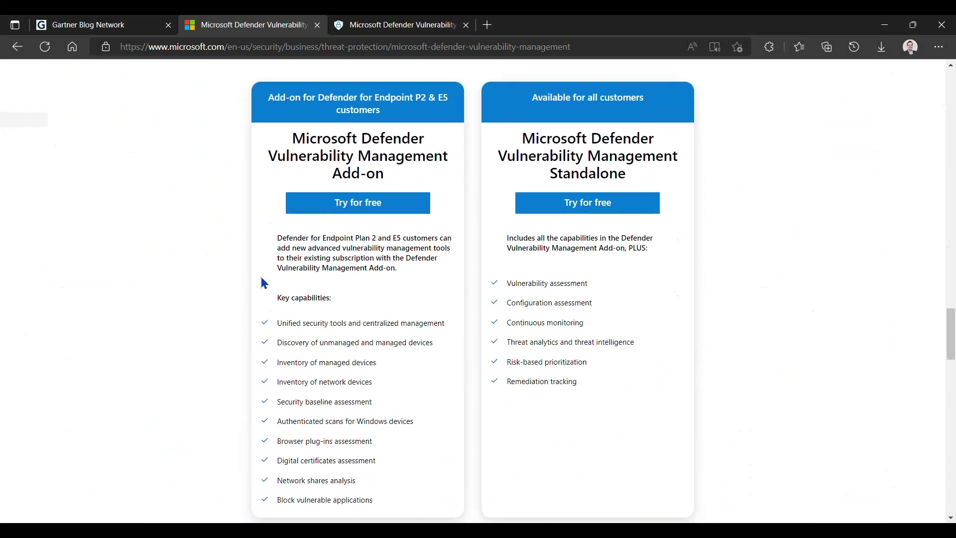
scroll(264, 283, up, 1)
scroll(482, 303, down, 12)
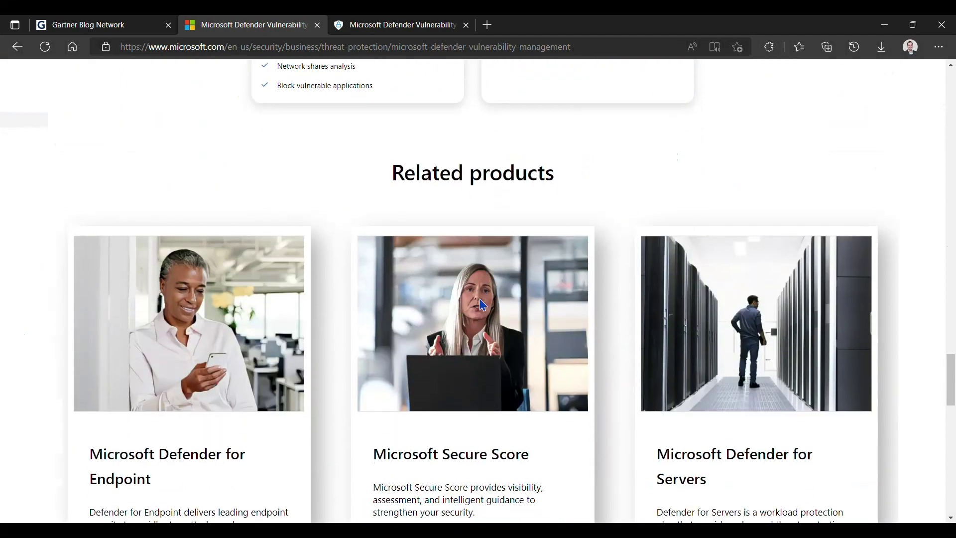
scroll(483, 304, down, 7)
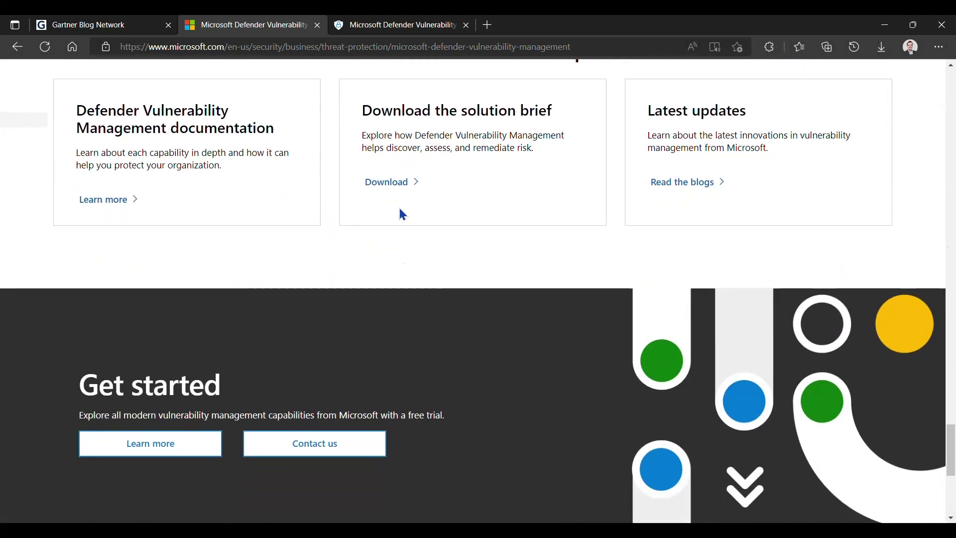
scroll(405, 229, up, 4)
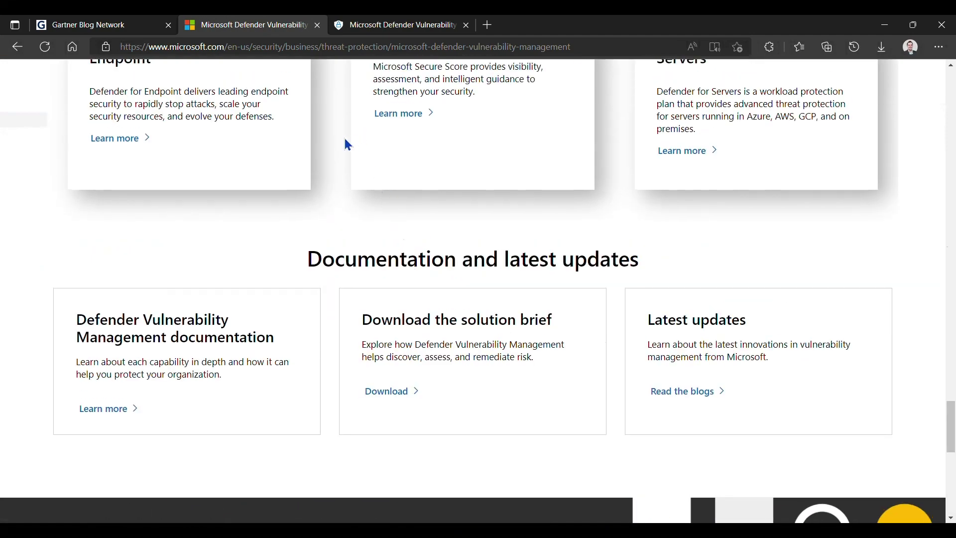
scroll(347, 144, up, 10)
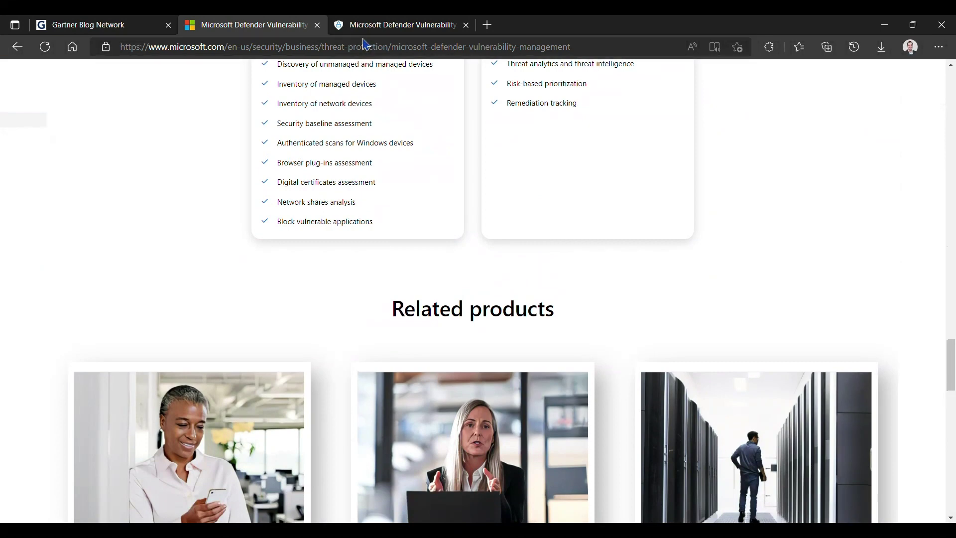
Open the Vulnerability management dashboard and scroll to the 43/100 exposure score and 48% device score.
click(368, 25)
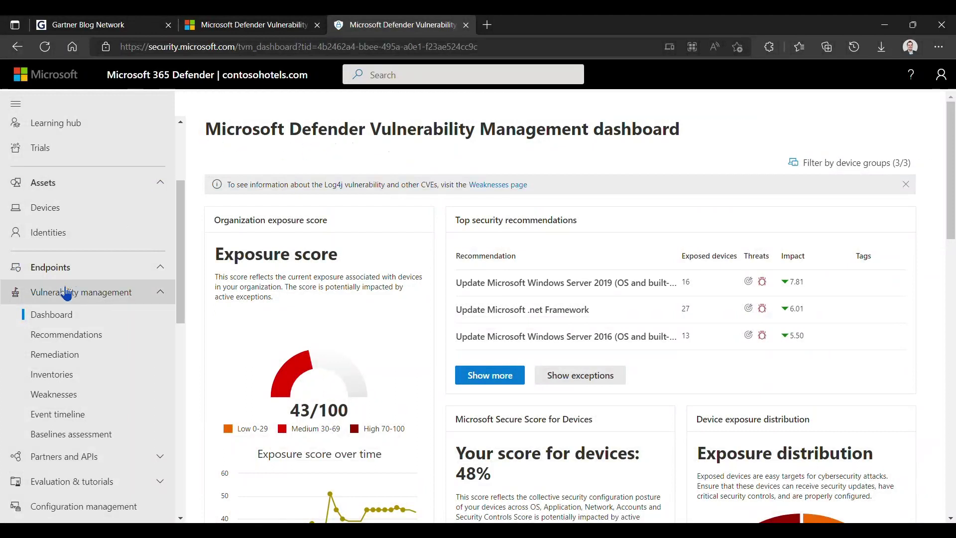
click(159, 293)
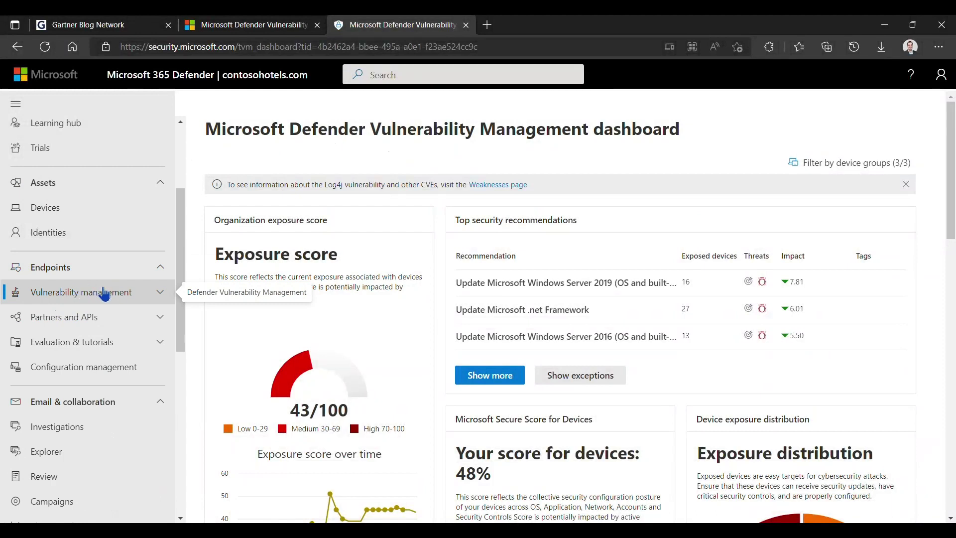
click(166, 294)
scroll(119, 299, down, 1)
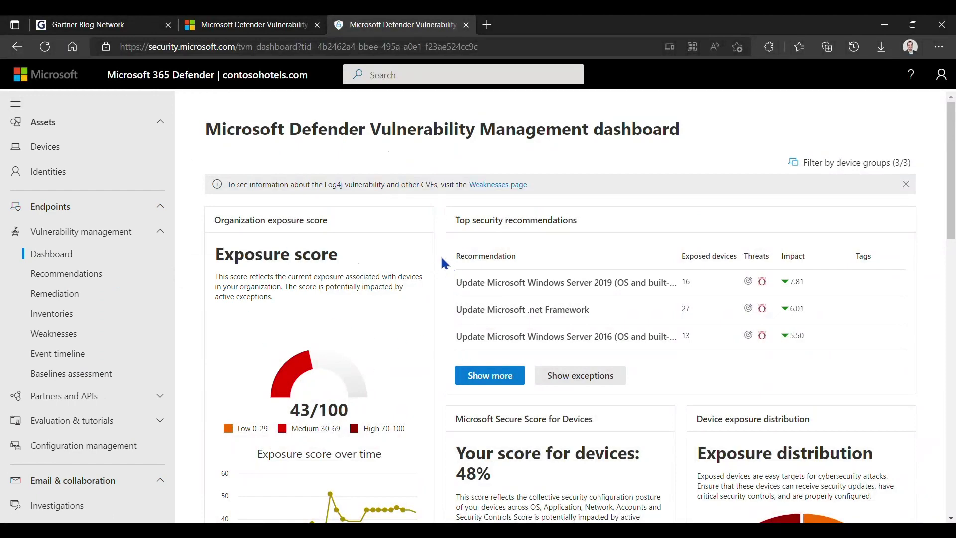
scroll(444, 264, down, 1)
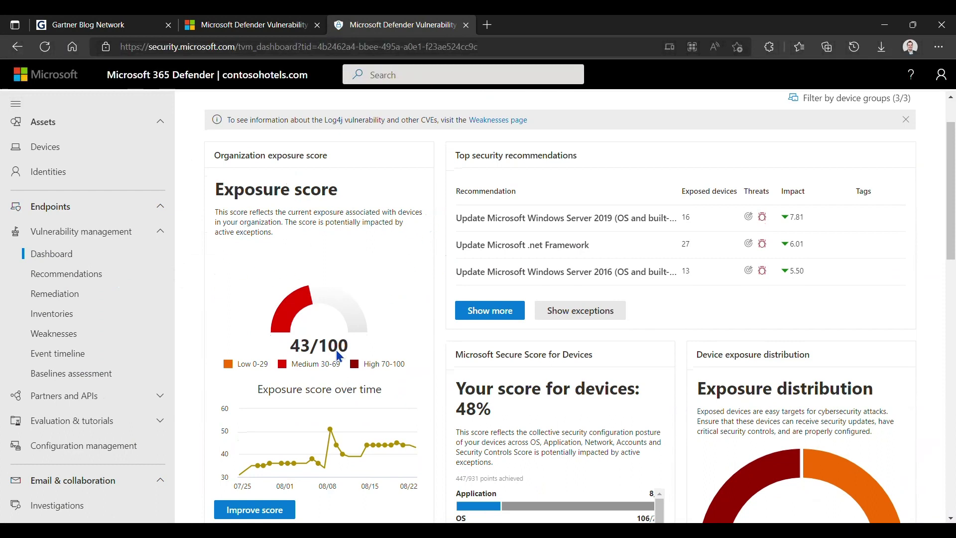
mouse_move(287, 422)
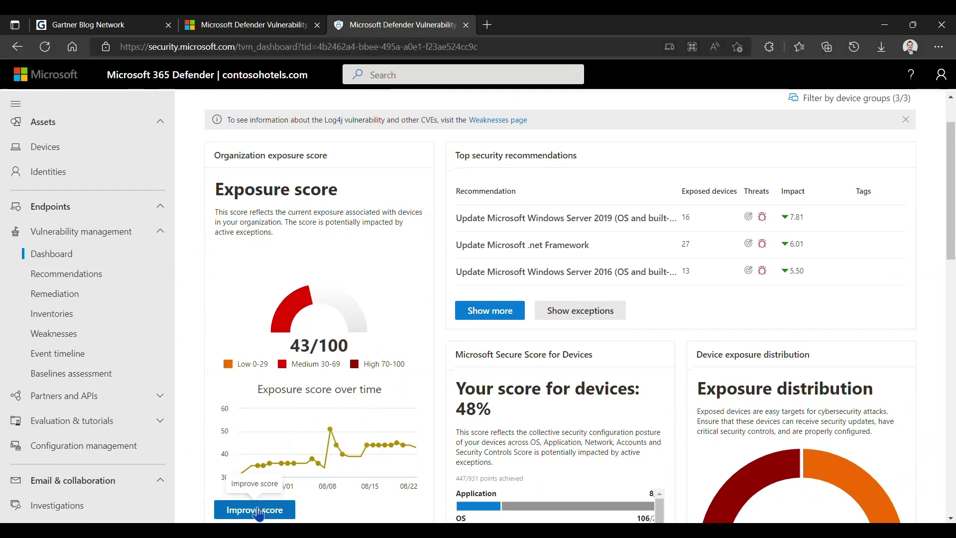
Open the exposure score's Security recommendations list and check the Impact column's information.
click(257, 512)
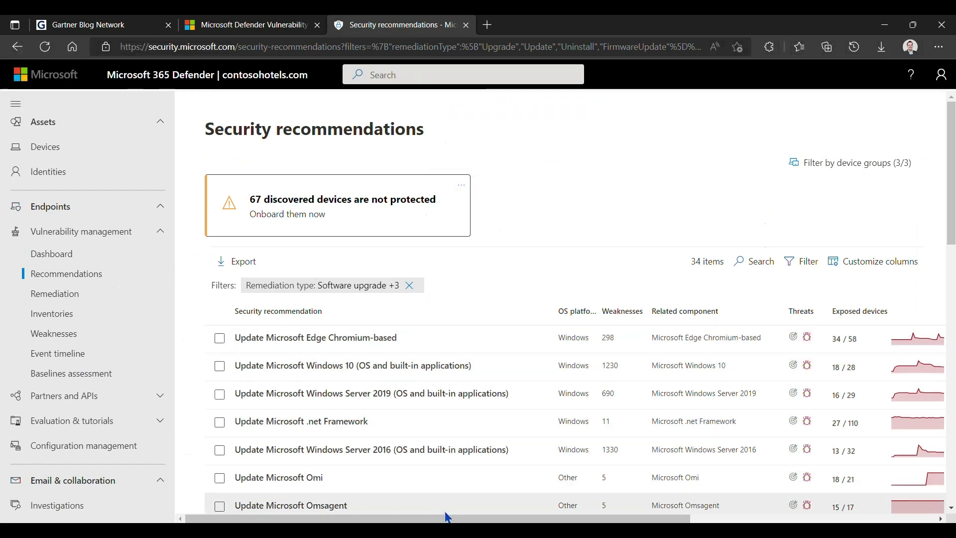
drag(441, 520, 501, 520)
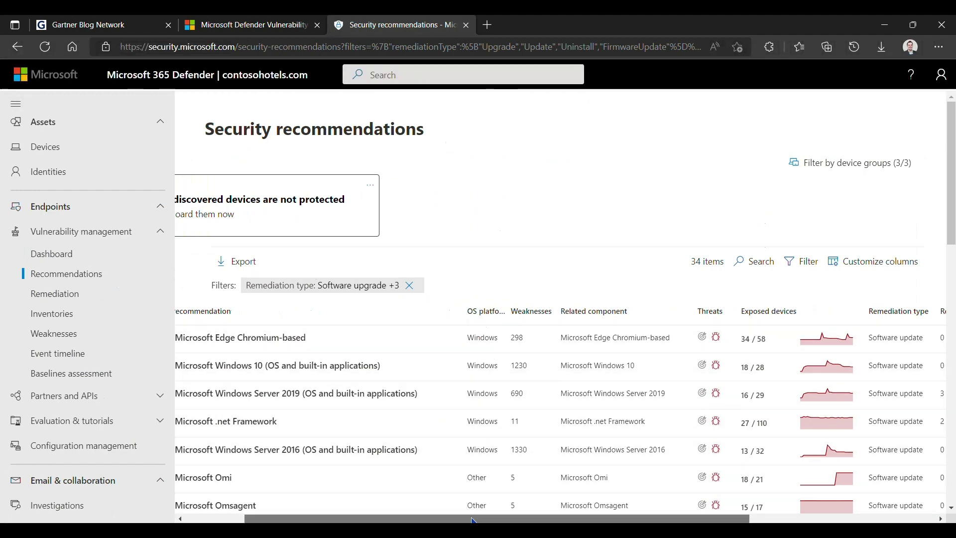
drag(472, 519, 600, 520)
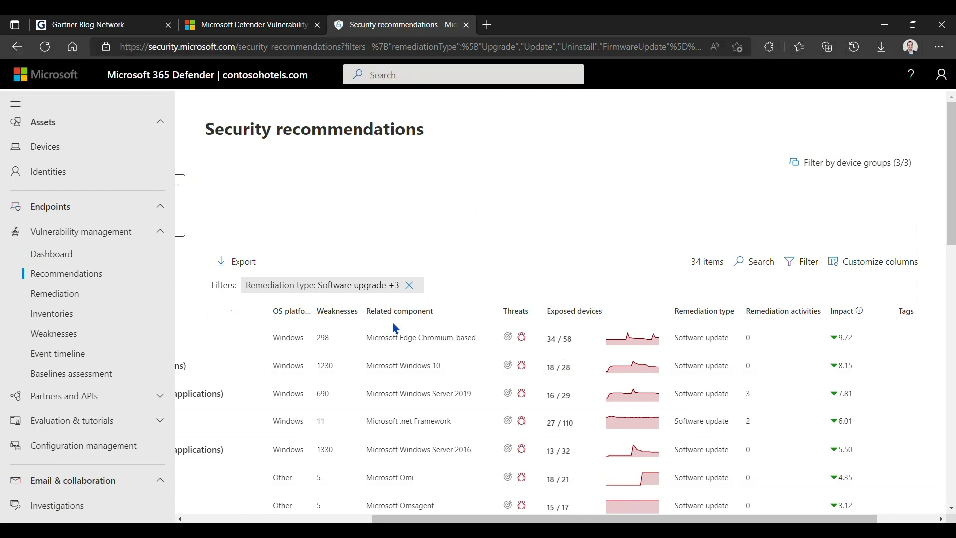
mouse_move(512, 340)
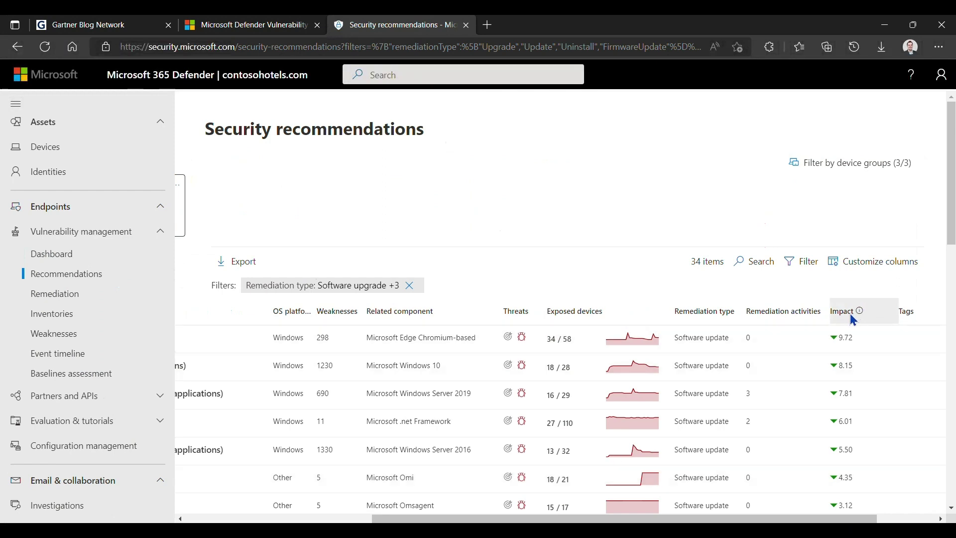
Scroll the table left to show recommendation names, topped by Update Microsoft Edge Chromium-based (9.72).
drag(768, 519, 826, 519)
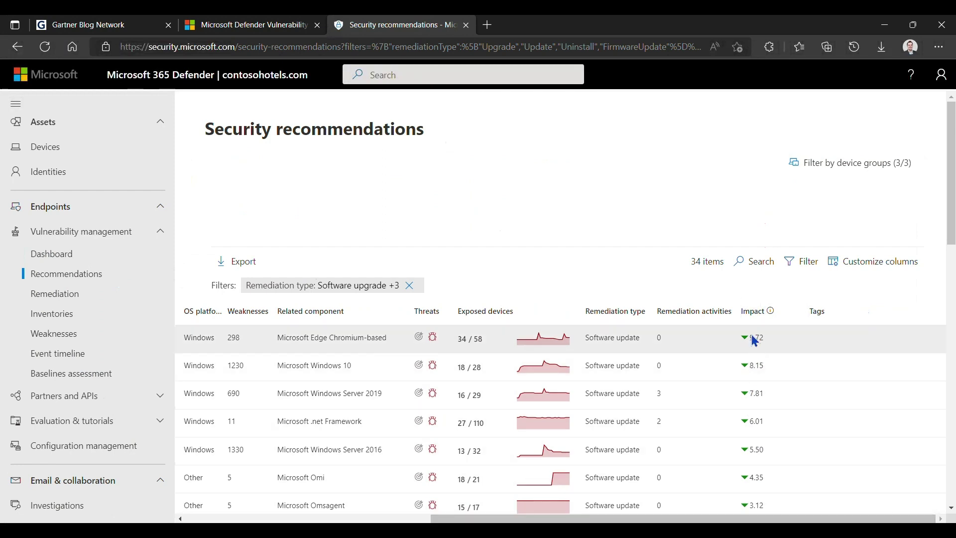
mouse_move(773, 315)
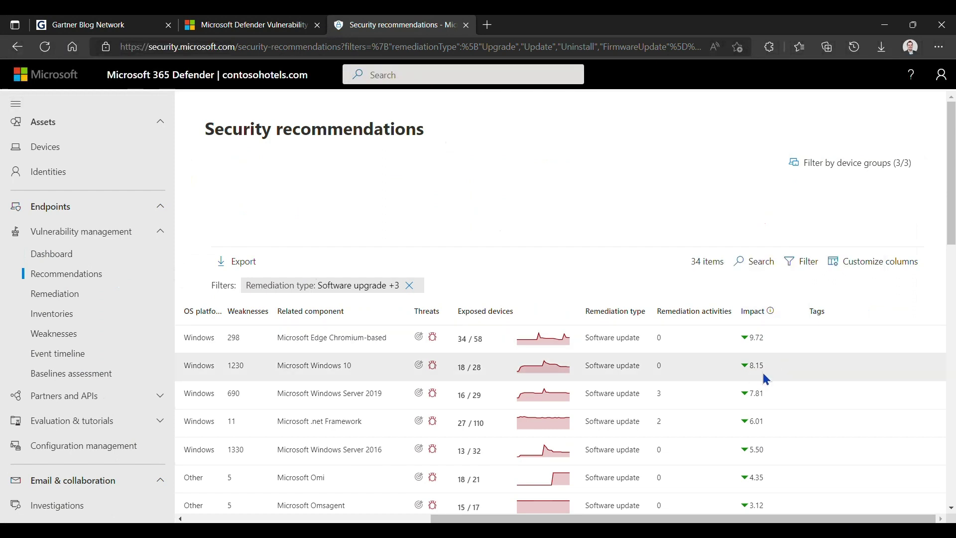
drag(756, 520, 478, 520)
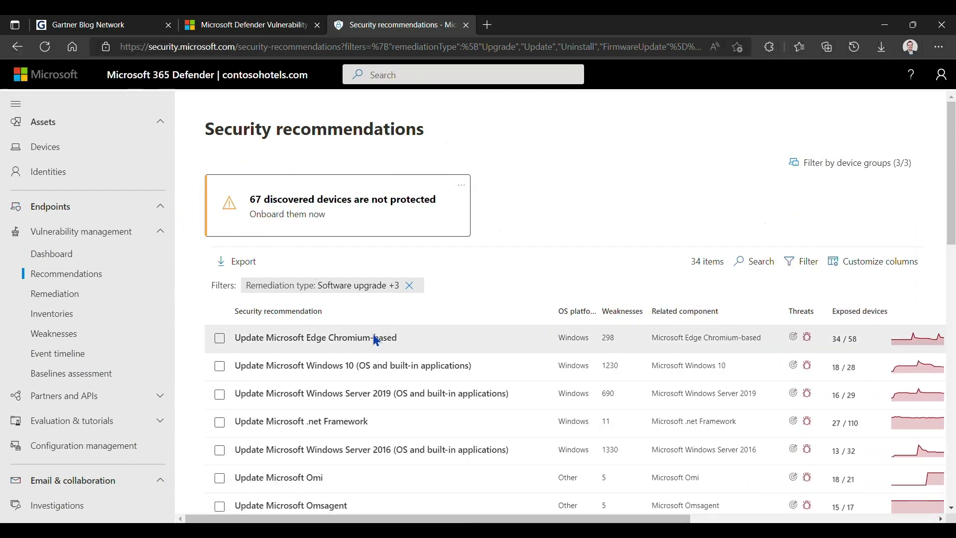
Open Update Microsoft Edge Chromium-based details, highlighting its Under exception status and 298 CVEs.
click(346, 351)
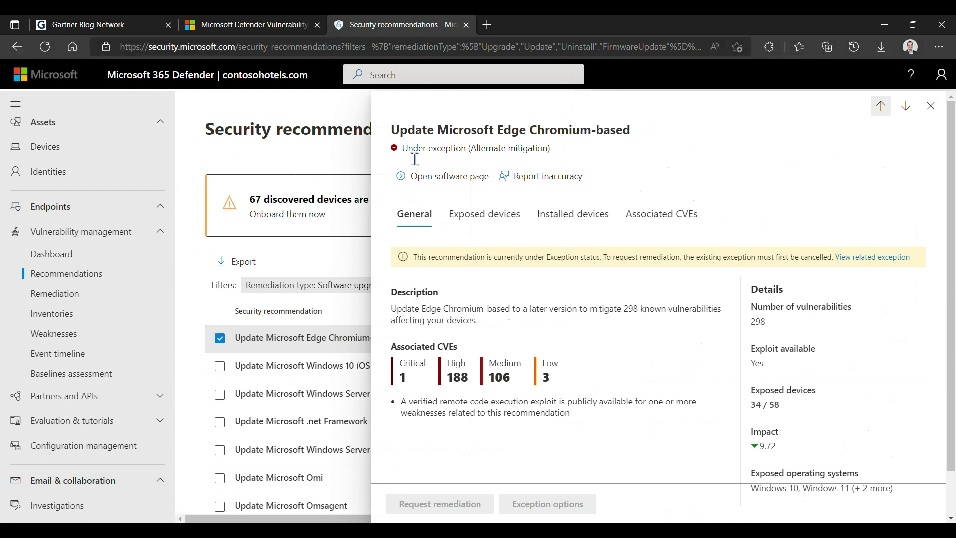
drag(403, 149, 478, 162)
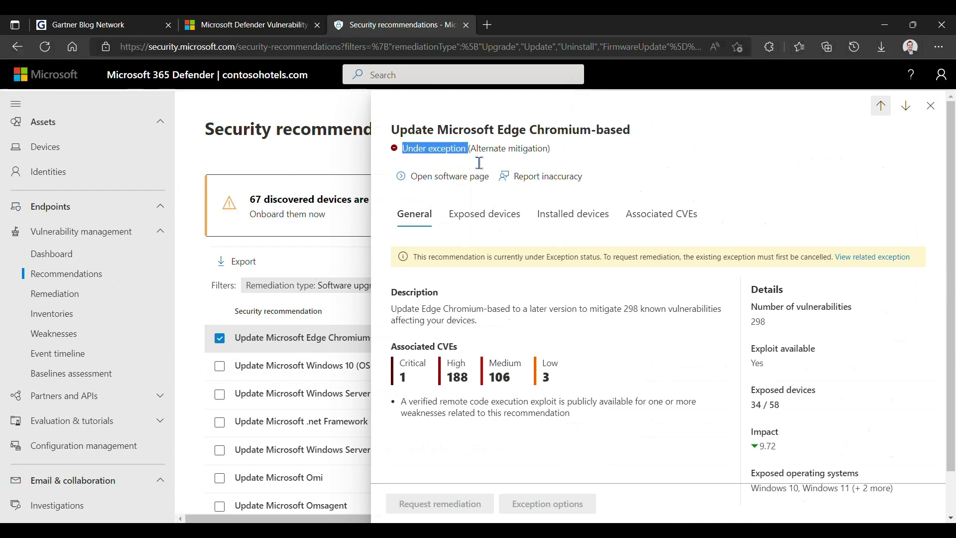
click(575, 148)
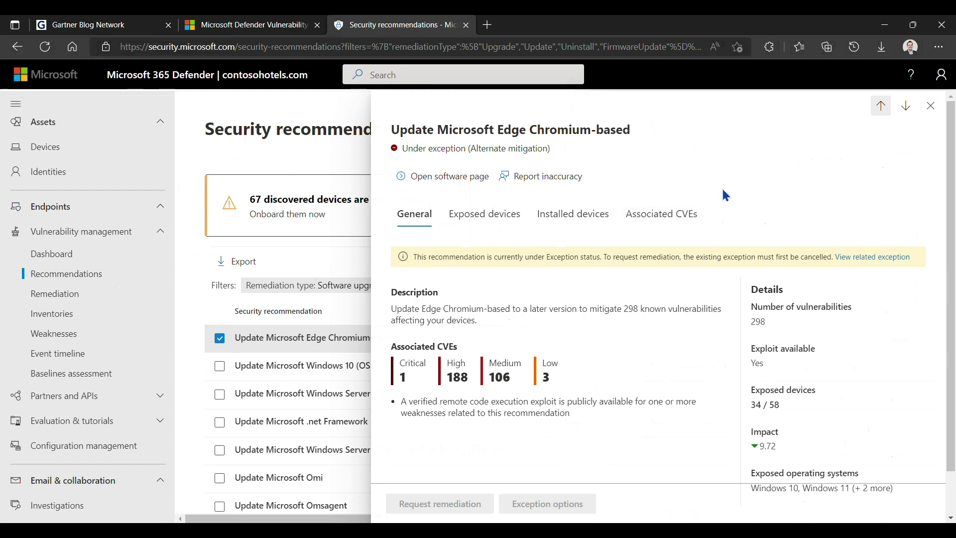
scroll(726, 196, down, 1)
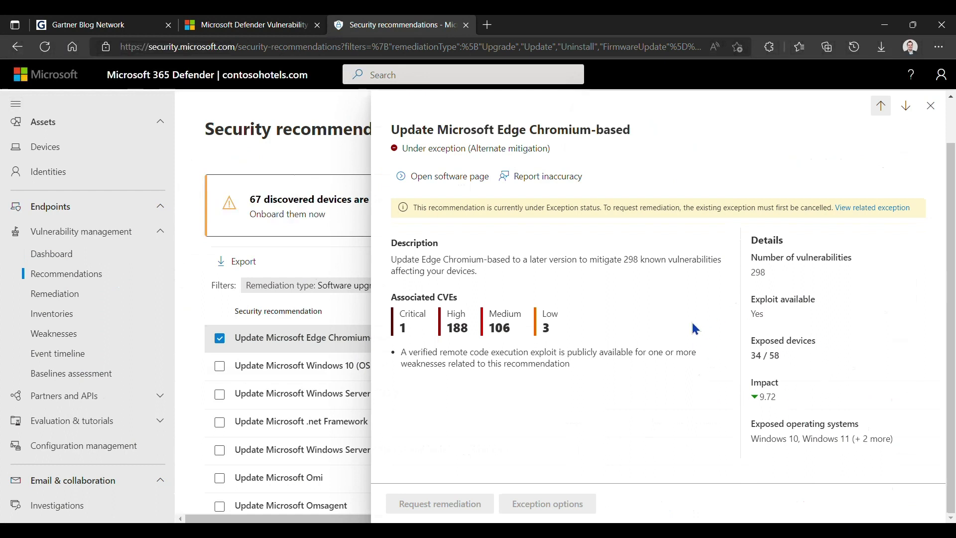
scroll(695, 329, up, 1)
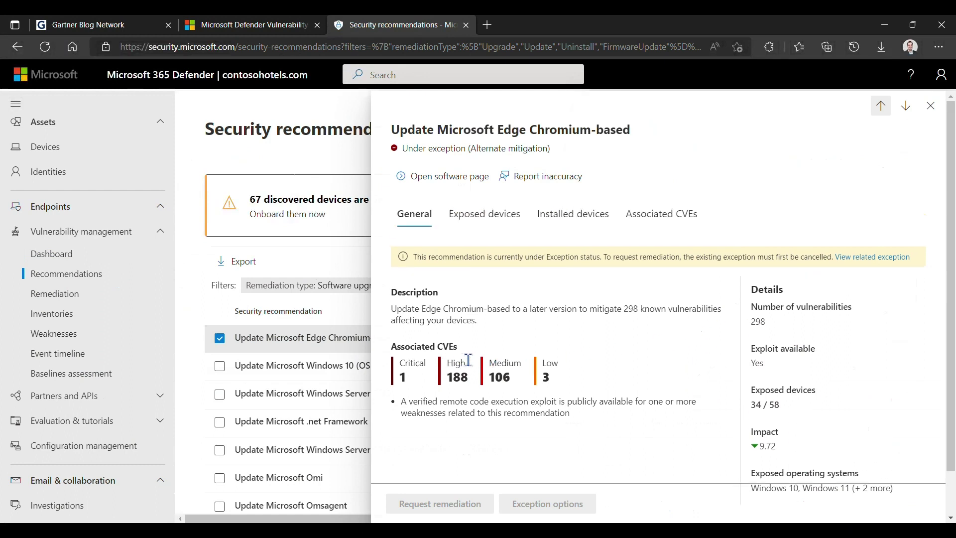
drag(458, 347, 447, 354)
Browse the Edge recommendation's Exposed devices, Installed devices, Associated CVEs and General tabs.
click(497, 217)
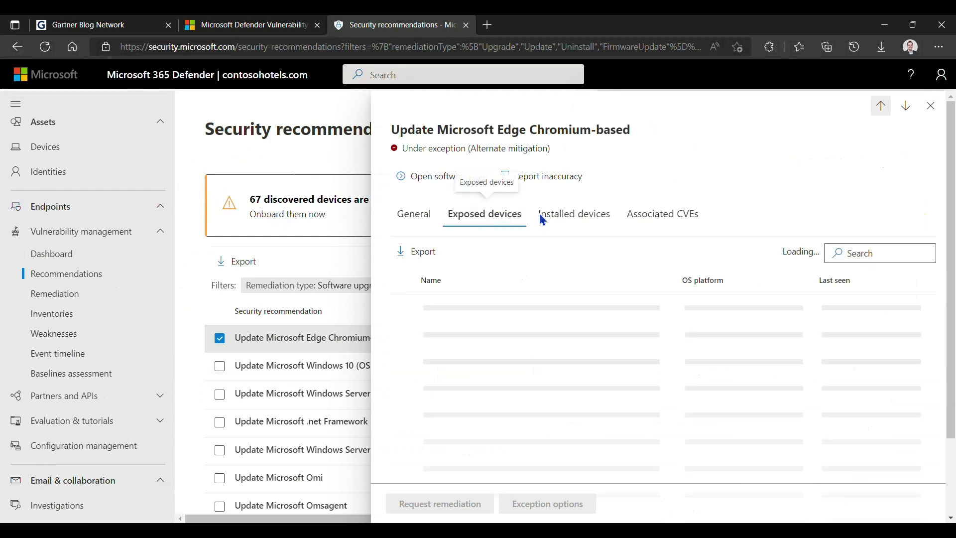
click(594, 220)
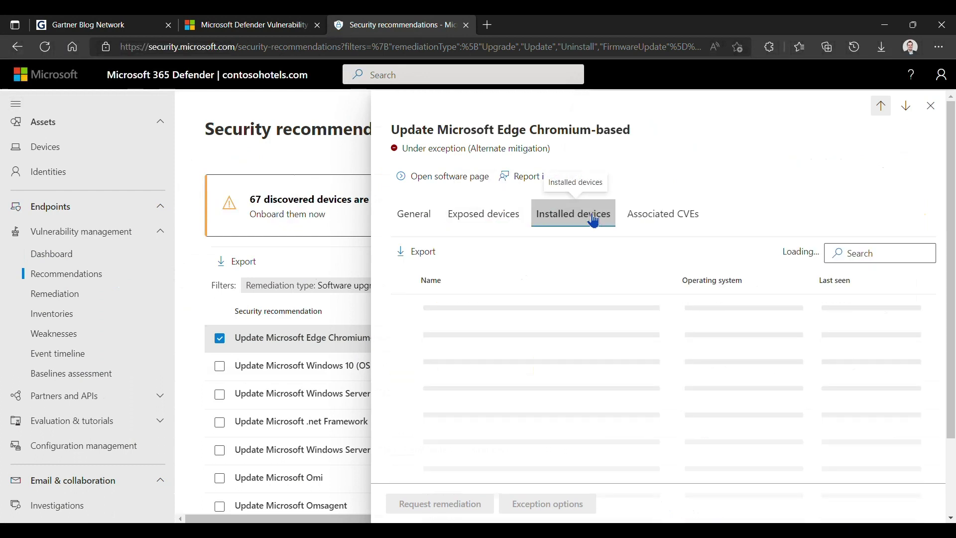
click(660, 219)
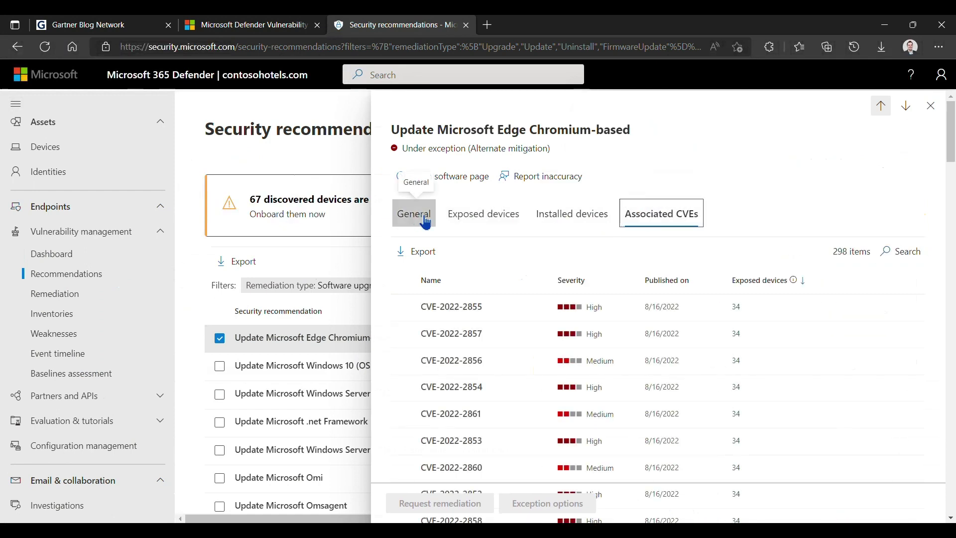
click(414, 215)
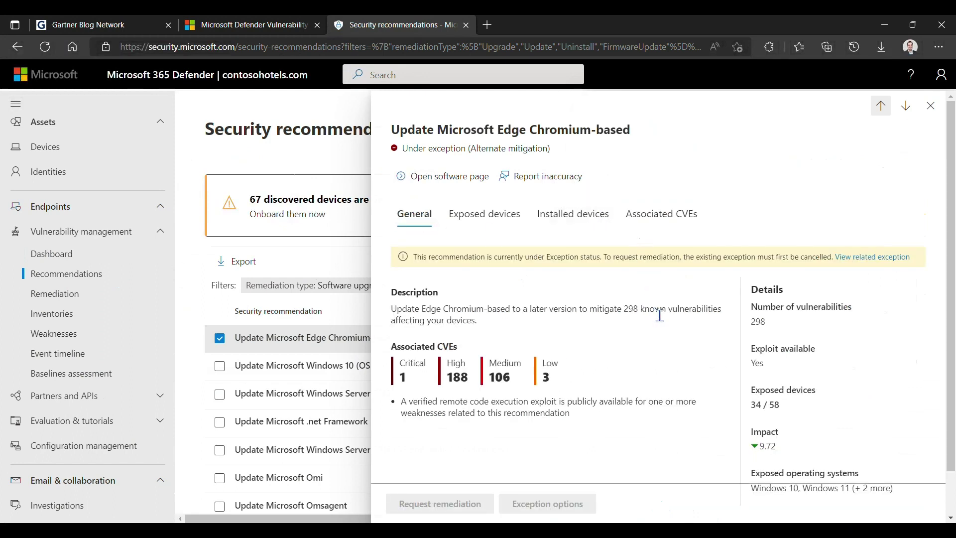
Review the Windows 10 recommendation (1230 vulnerabilities, under exception), then close the details.
click(915, 114)
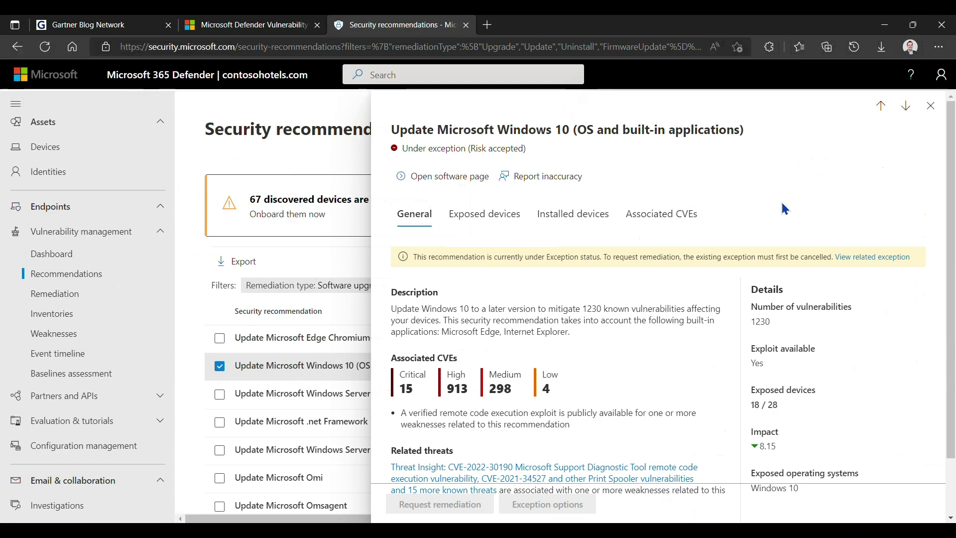
scroll(745, 357, down, 1)
scroll(745, 357, down, 1)
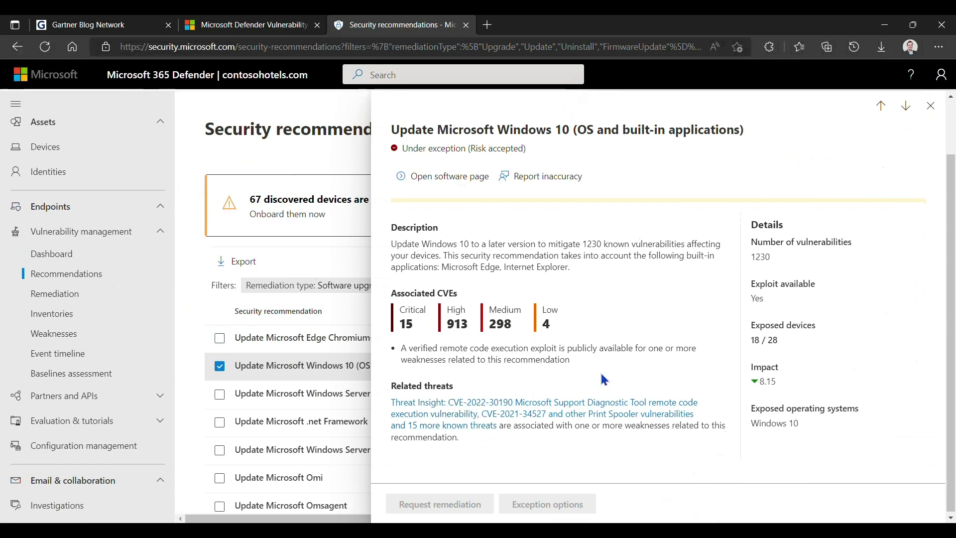
scroll(775, 301, up, 1)
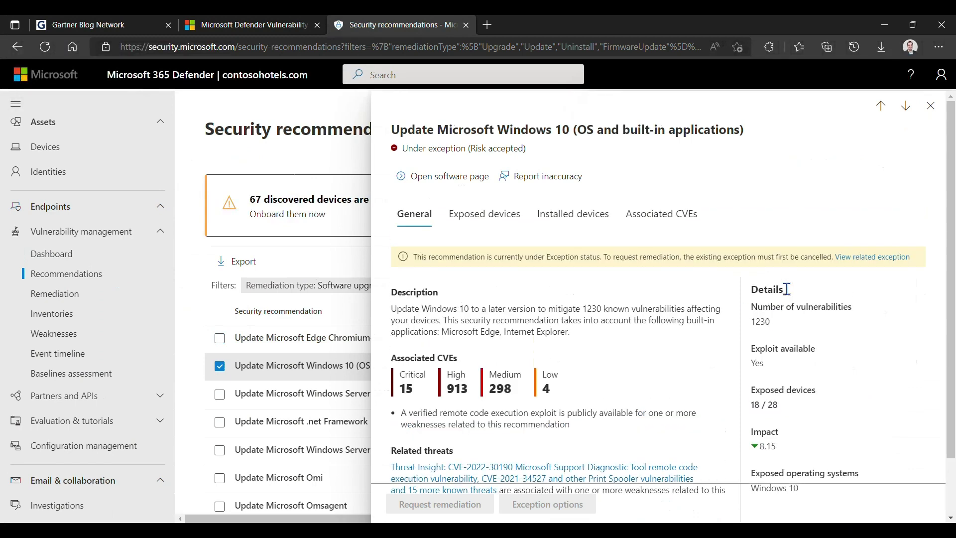
click(941, 111)
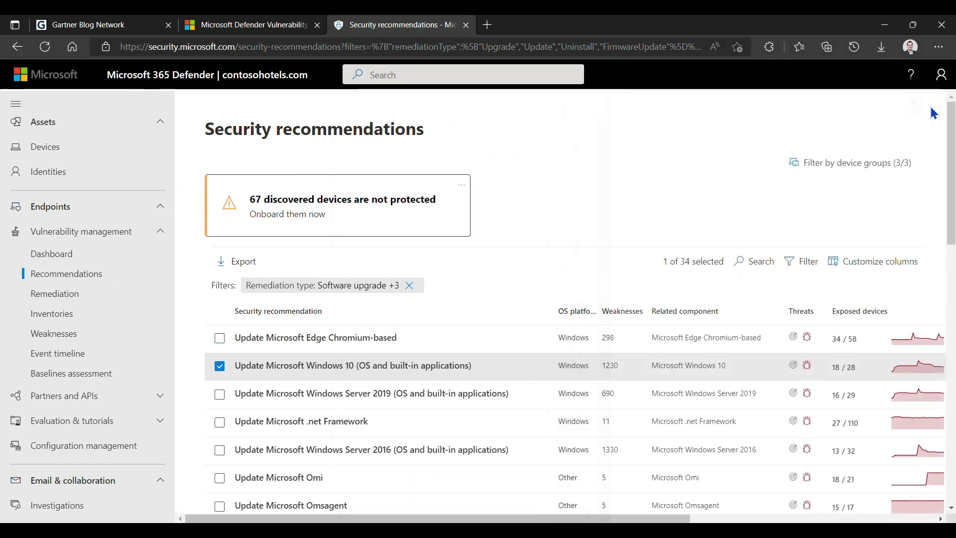
Return to the dashboard and scroll to Top vulnerable software, led by Edge Chromium-based (298 weaknesses).
click(71, 258)
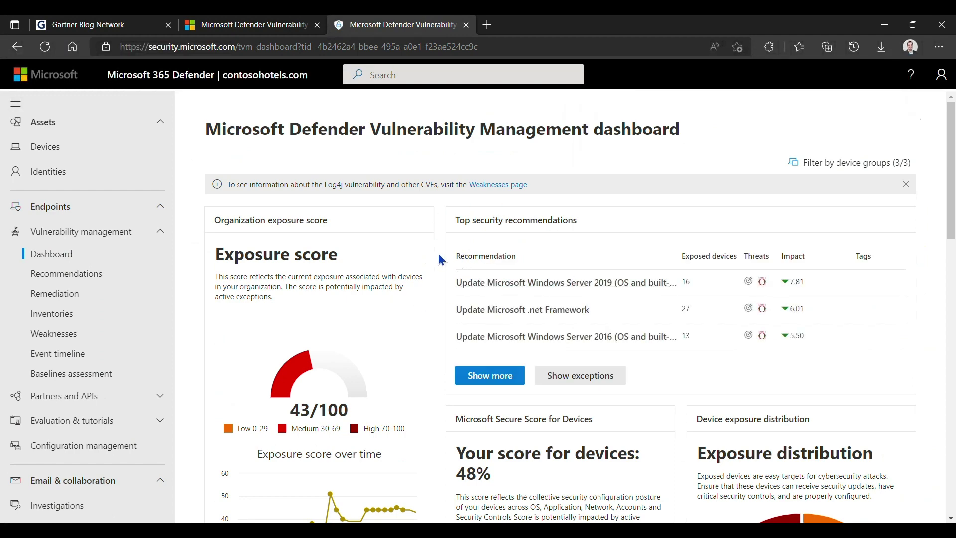
scroll(473, 286, down, 1)
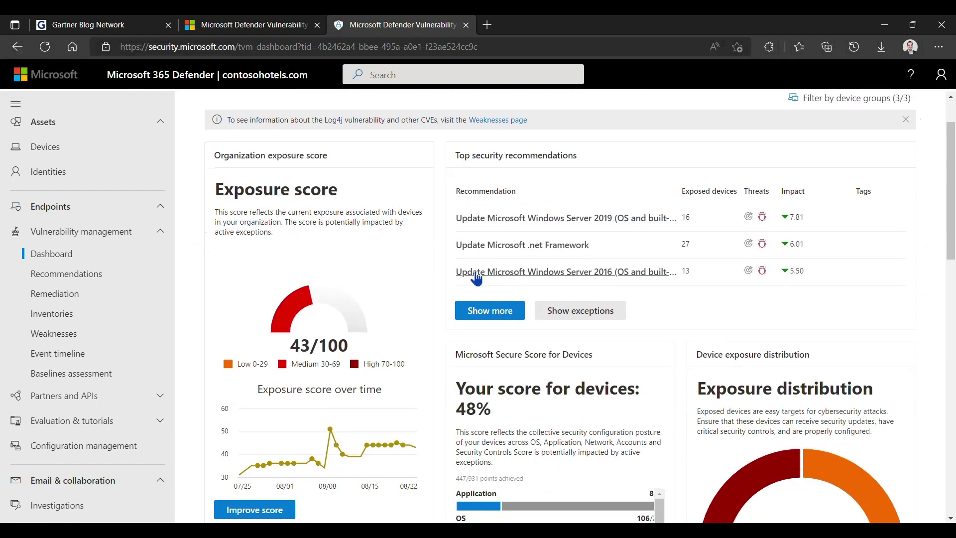
scroll(465, 243, down, 1)
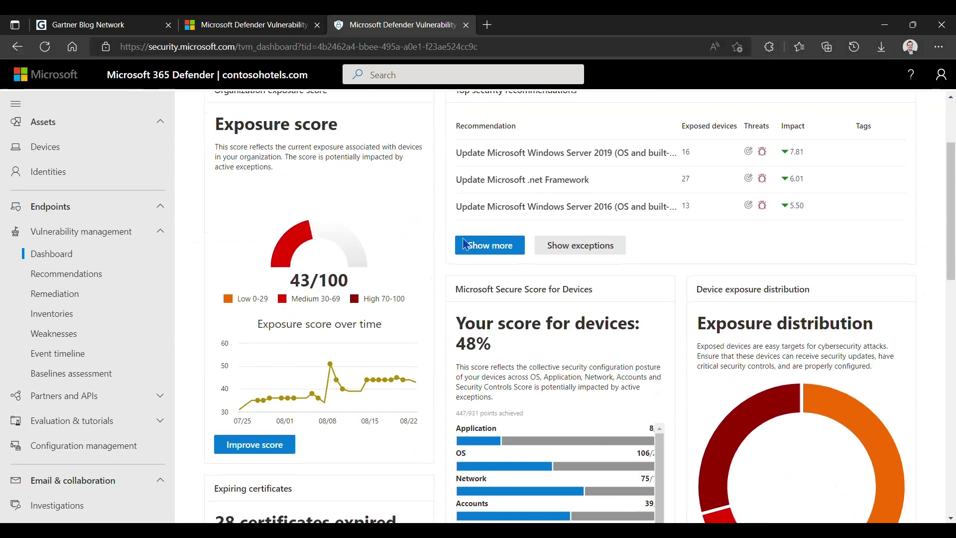
scroll(466, 244, down, 2)
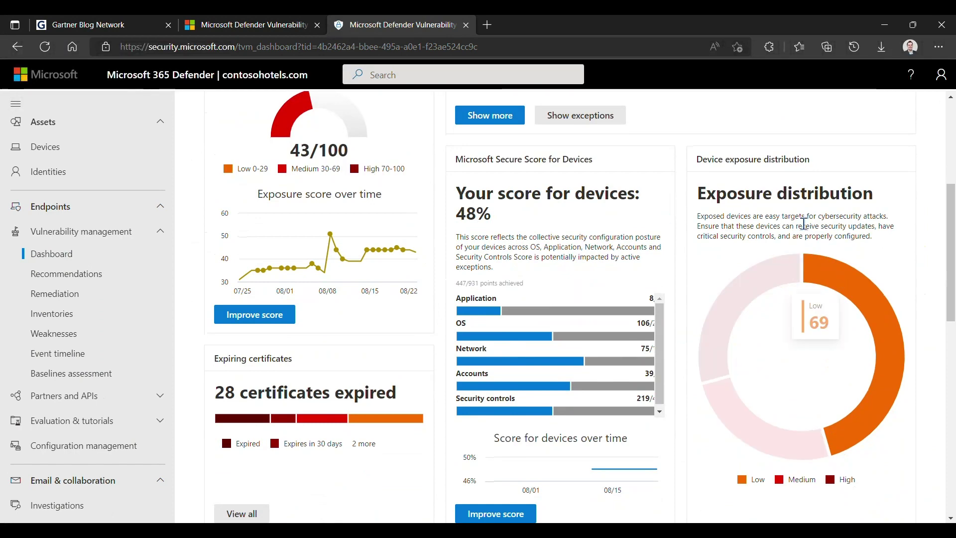
mouse_move(738, 297)
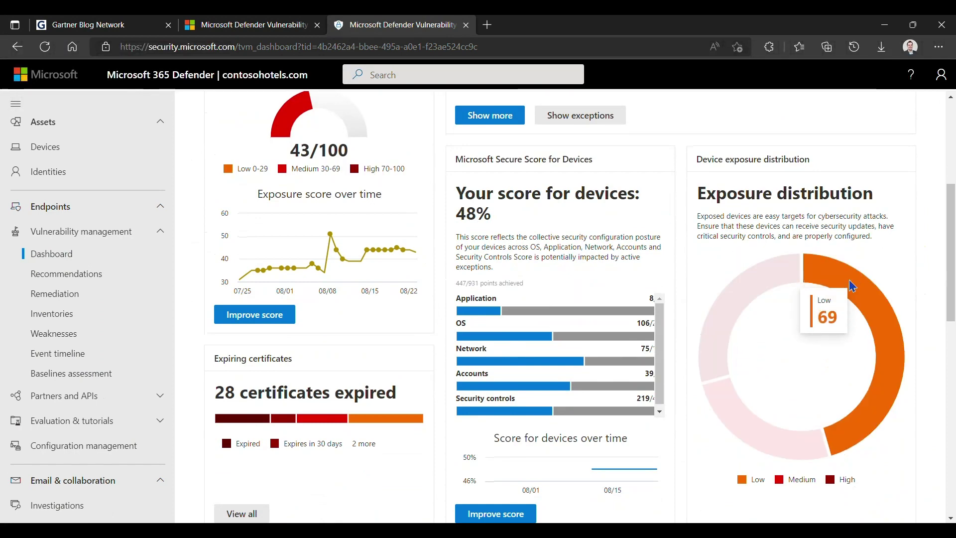
scroll(667, 229, down, 3)
scroll(660, 222, down, 1)
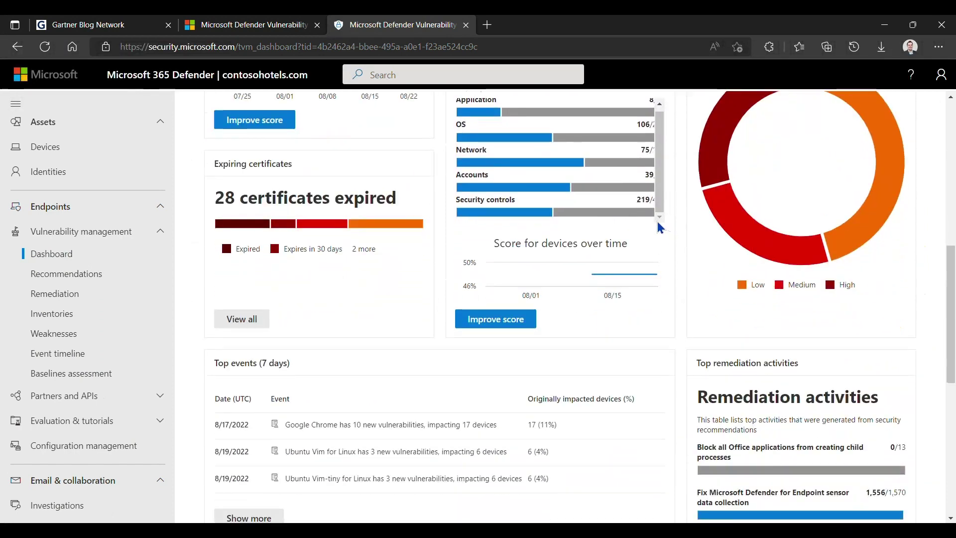
scroll(572, 259, down, 4)
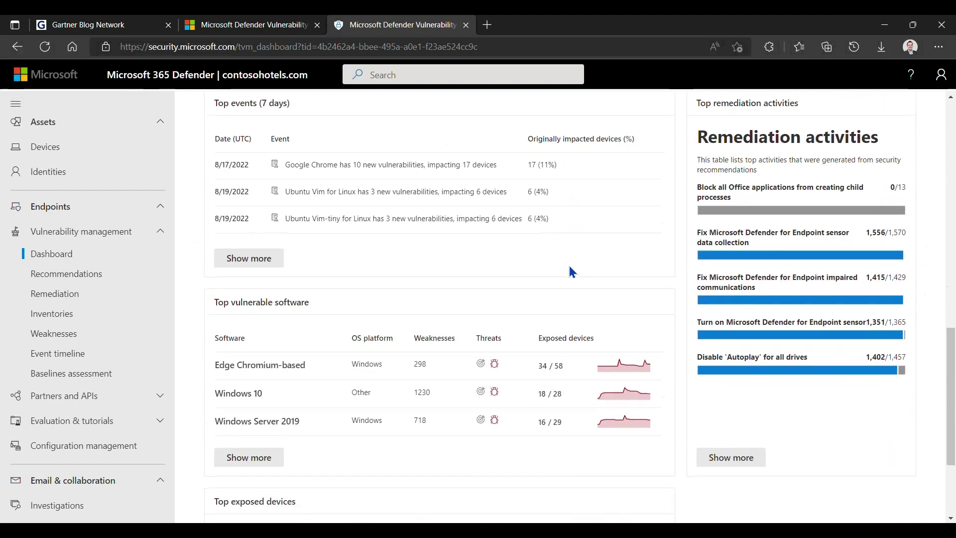
scroll(573, 272, down, 2)
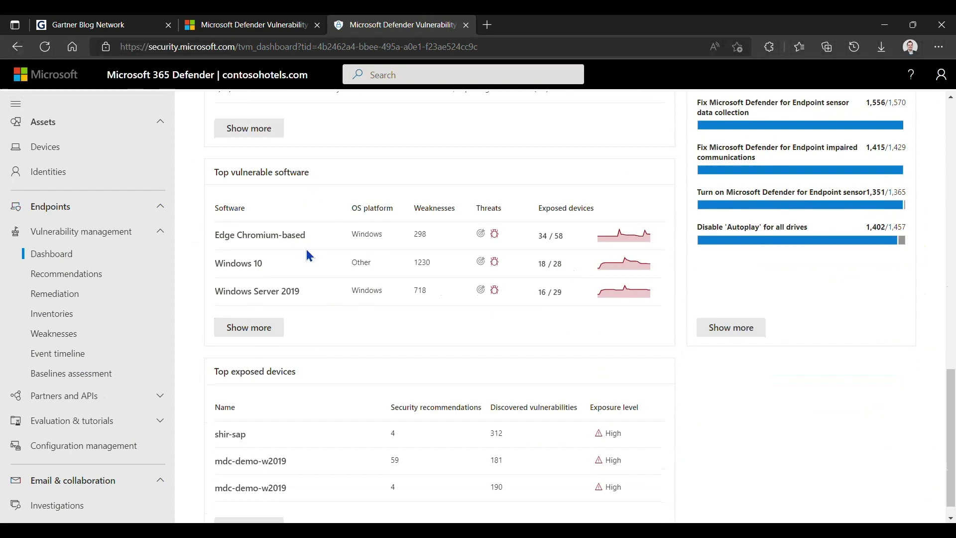
scroll(309, 260, down, 1)
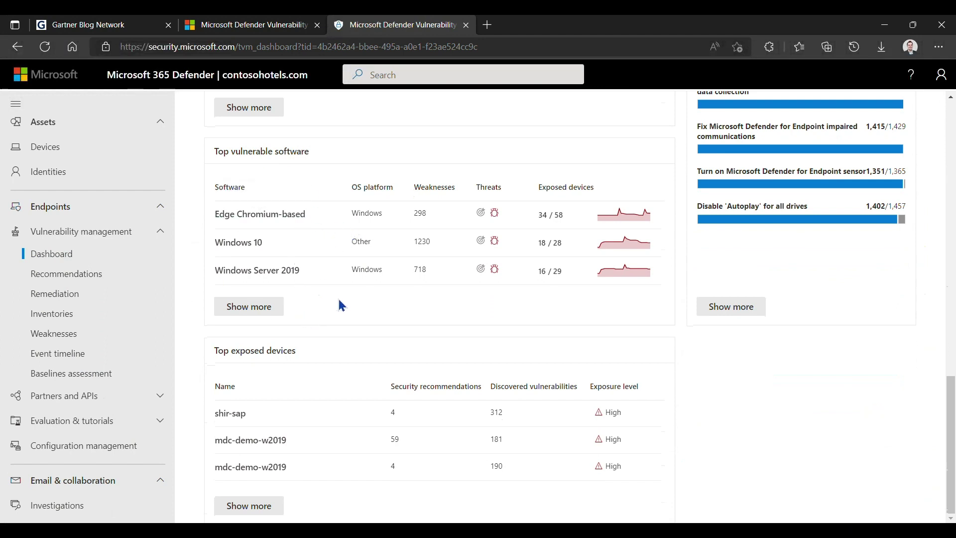
Sort Remediation activities by Priority with High first and open the sensor data collection fix.
click(62, 297)
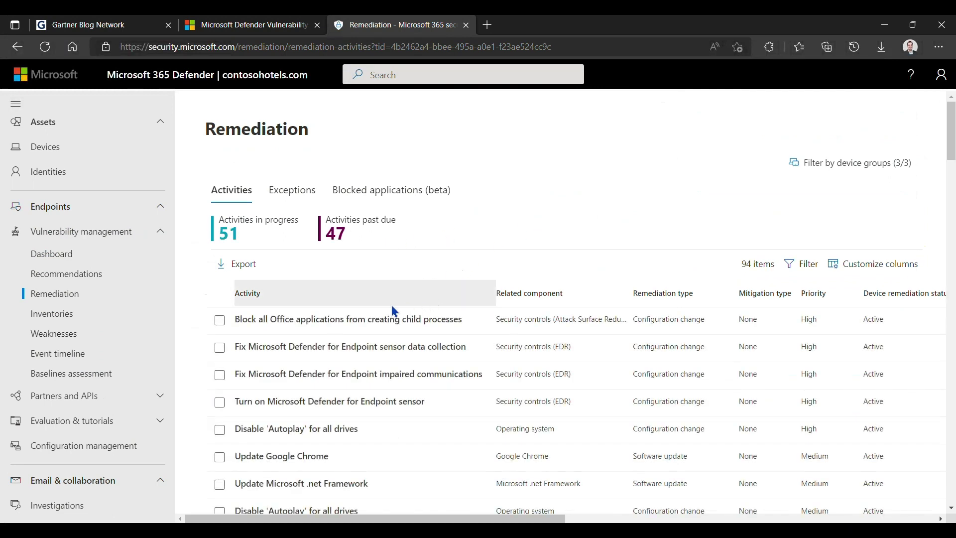
mouse_move(392, 519)
mouse_down()
mouse_move(764, 518)
mouse_move(390, 514)
mouse_up()
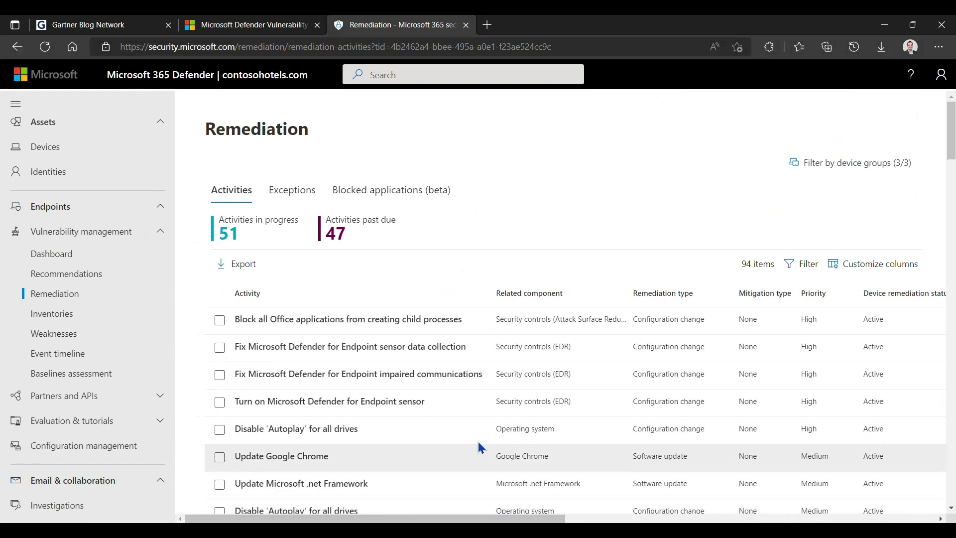
click(817, 299)
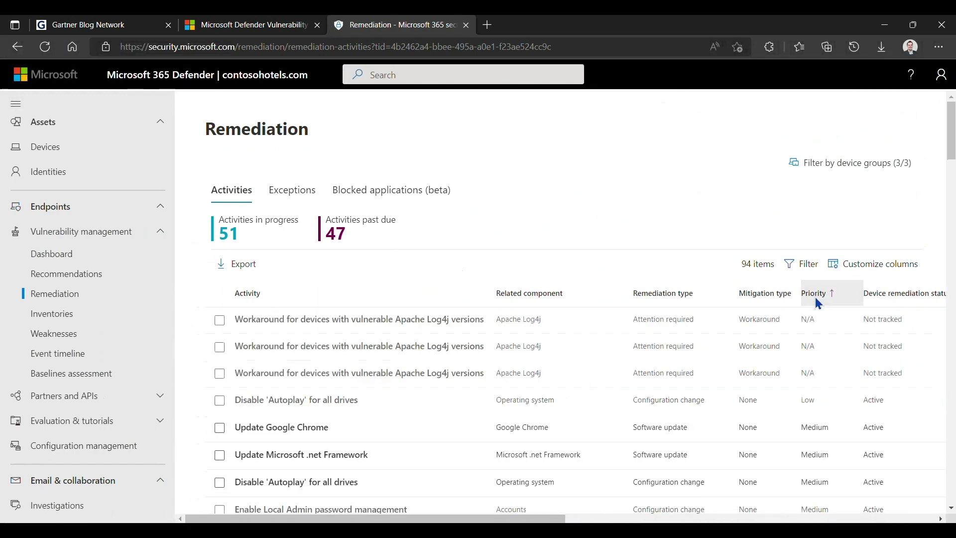
click(818, 299)
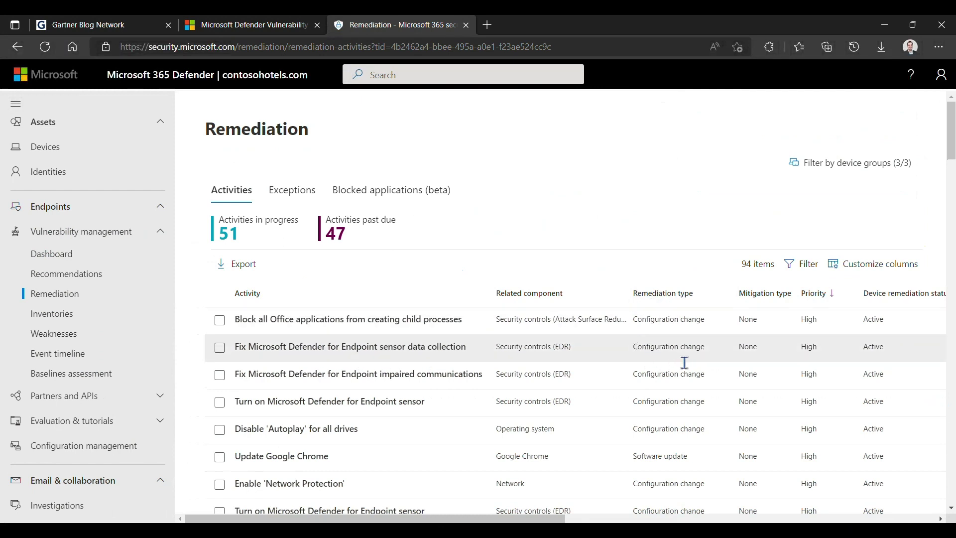
drag(712, 360, 632, 359)
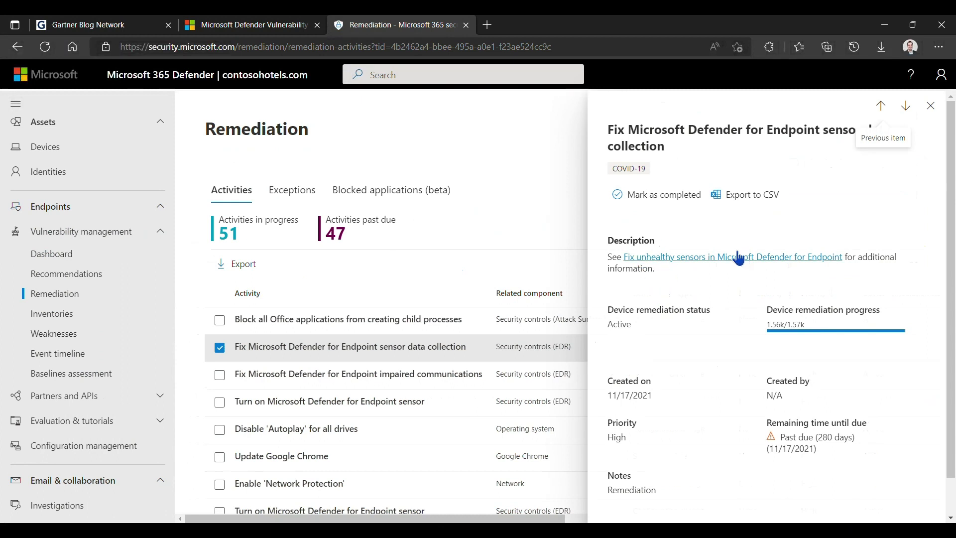
Close the previous activity's details and open the Update Google Chrome remediation activity.
scroll(703, 317, down, 1)
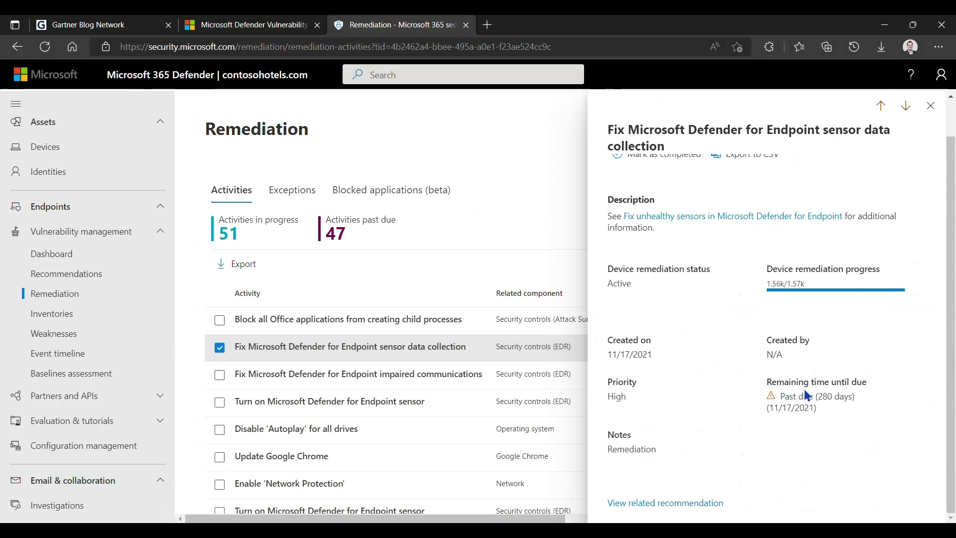
click(930, 106)
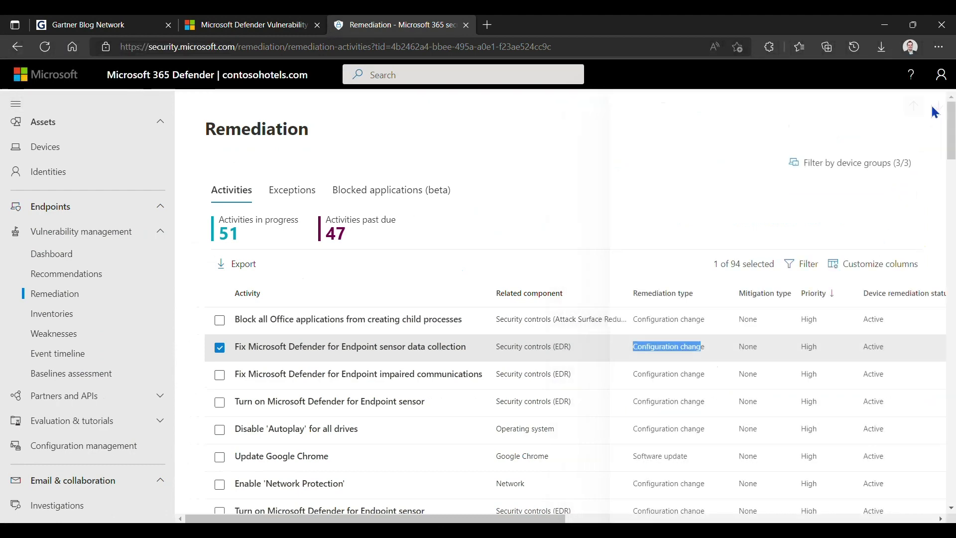
scroll(486, 324, down, 1)
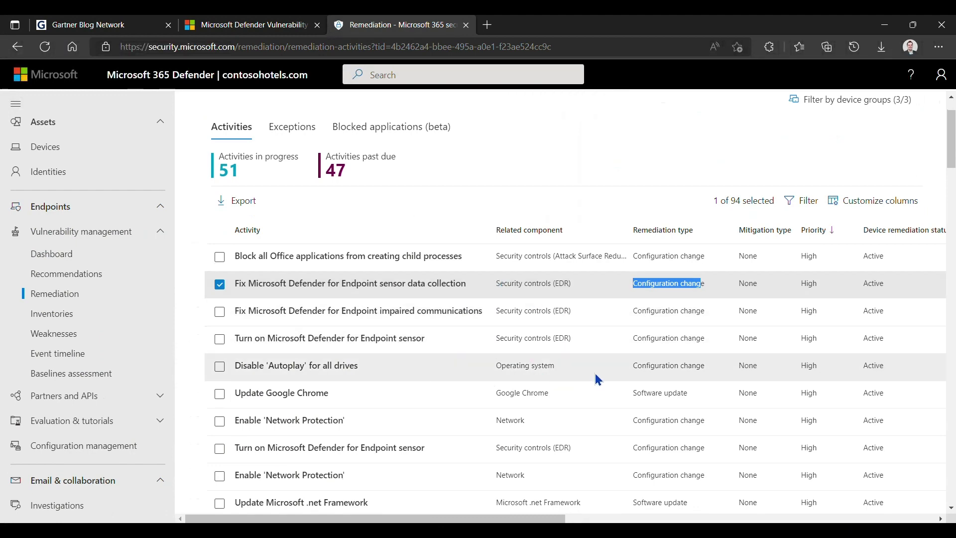
click(288, 405)
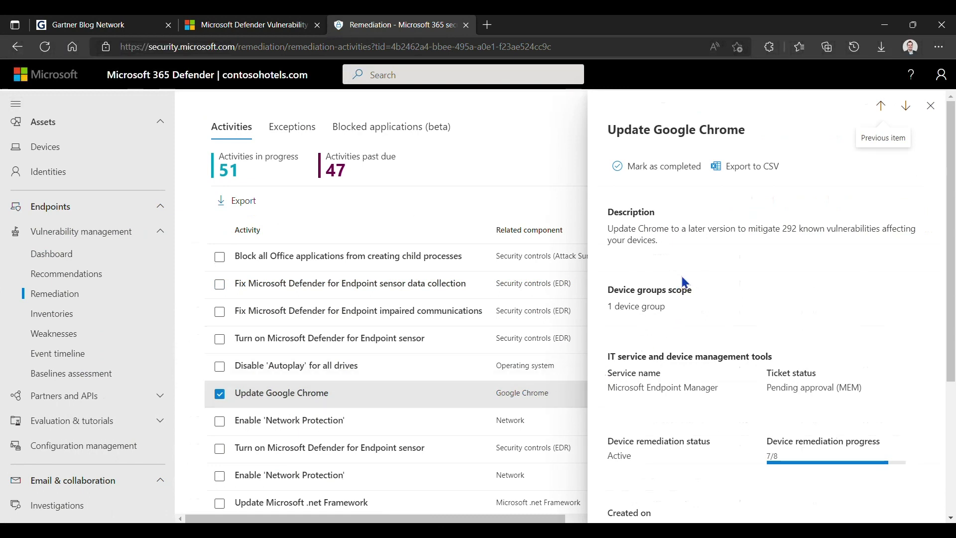
Scroll through the Update Google Chrome details, highlighting its device group scope value.
scroll(685, 283, down, 2)
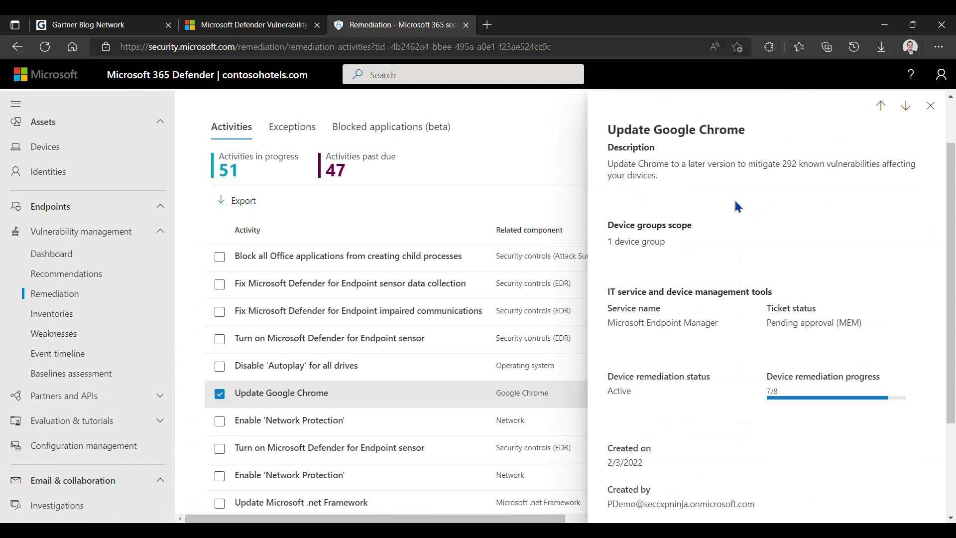
scroll(719, 273, down, 2)
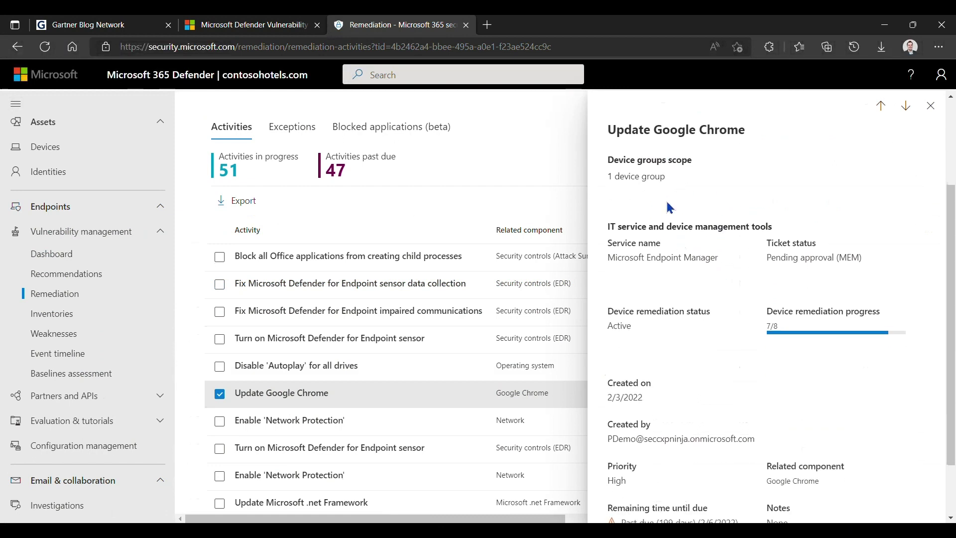
drag(670, 182, 609, 187)
drag(689, 228, 684, 227)
scroll(734, 336, down, 2)
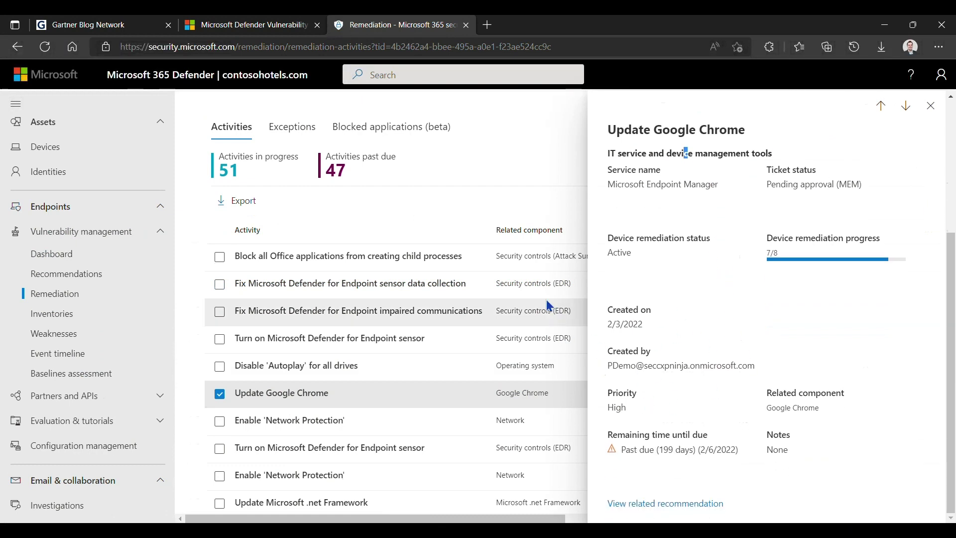
Close the Update Google Chrome details and go to the Inventories page.
click(523, 188)
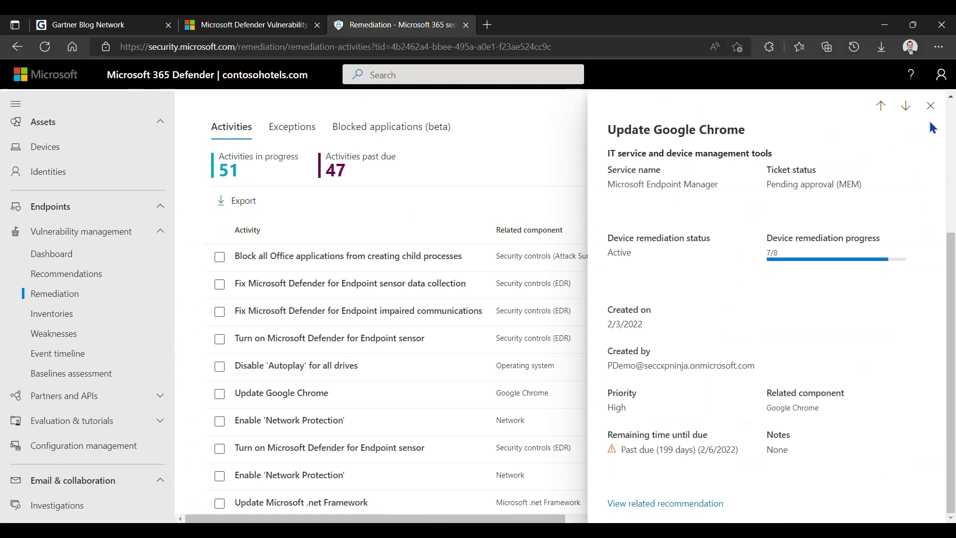
click(930, 105)
click(77, 319)
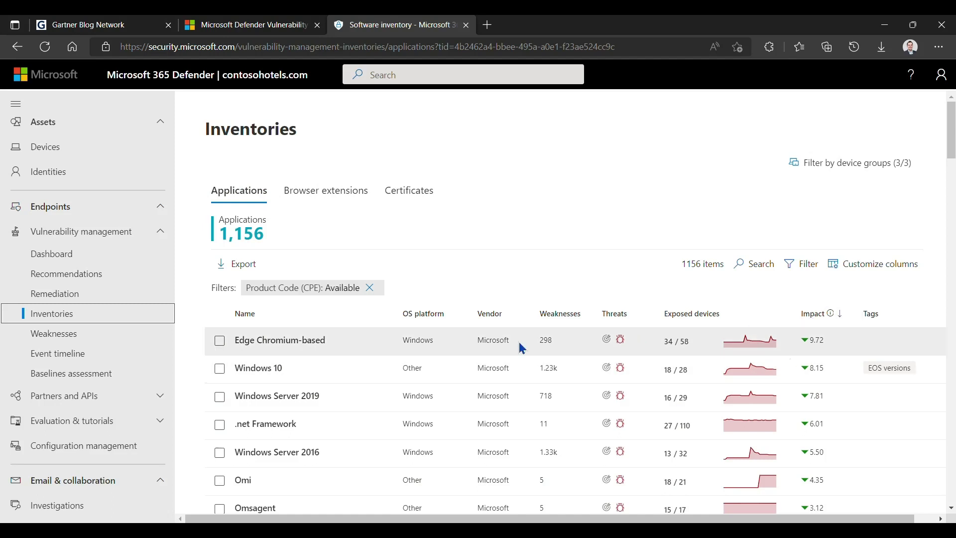
Check the empty Browser extensions inventory, then view the 320-item Certificates inventory.
click(331, 195)
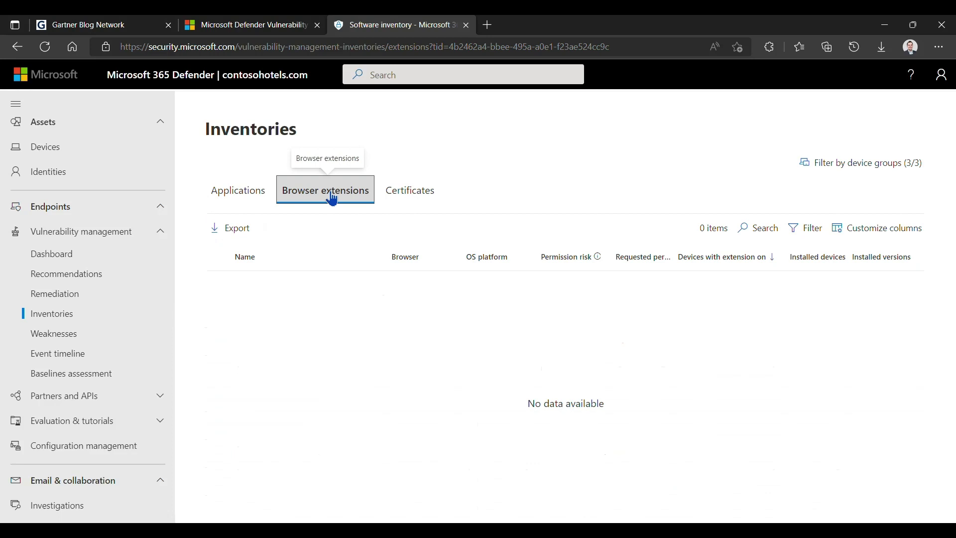
click(413, 194)
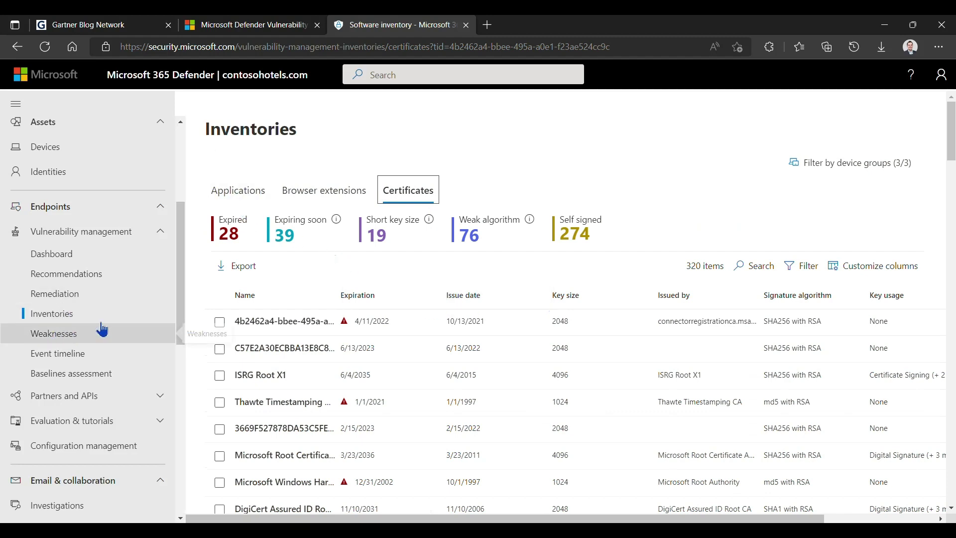
On Weaknesses, inspect CVE-2022-35744, then sort the 3,027 vulnerabilities by CVSS, highest first.
click(74, 345)
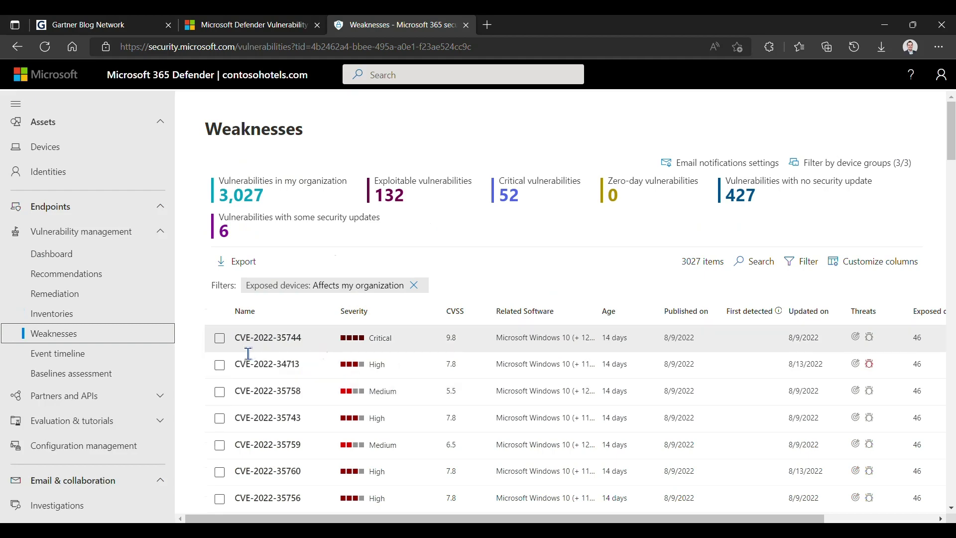
click(307, 346)
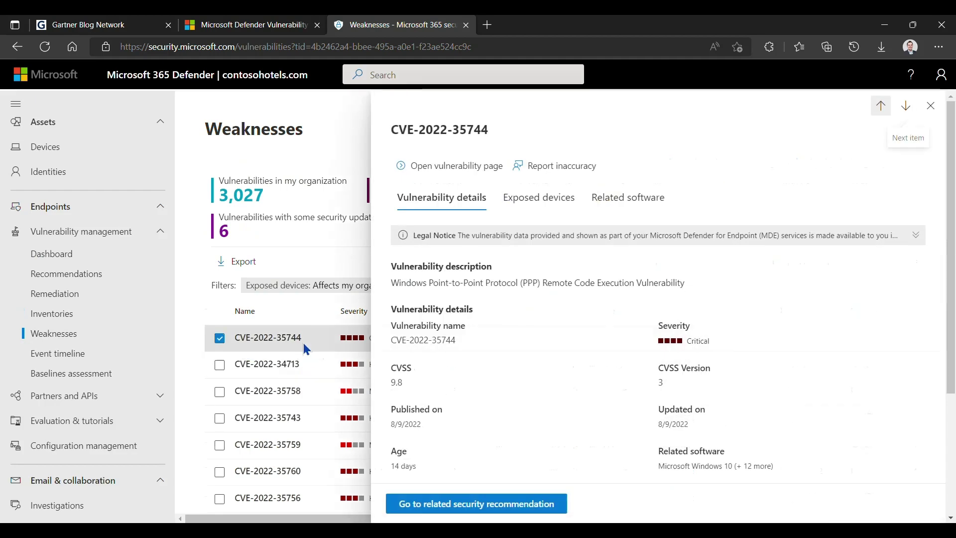
click(930, 105)
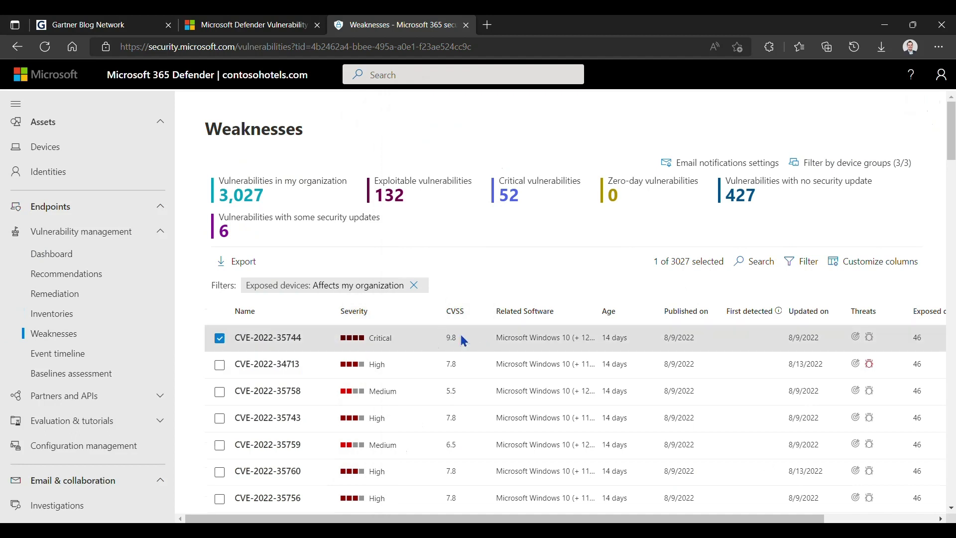
click(468, 321)
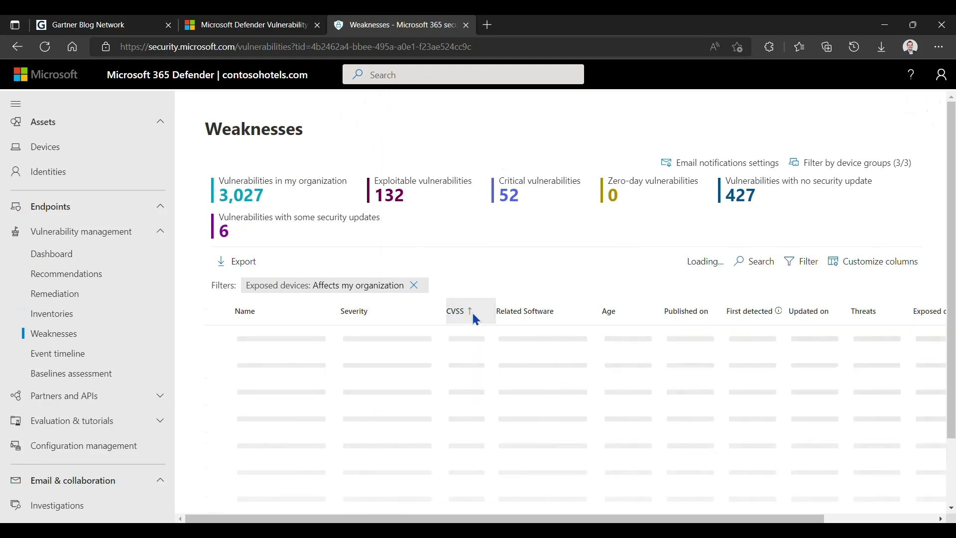
click(475, 319)
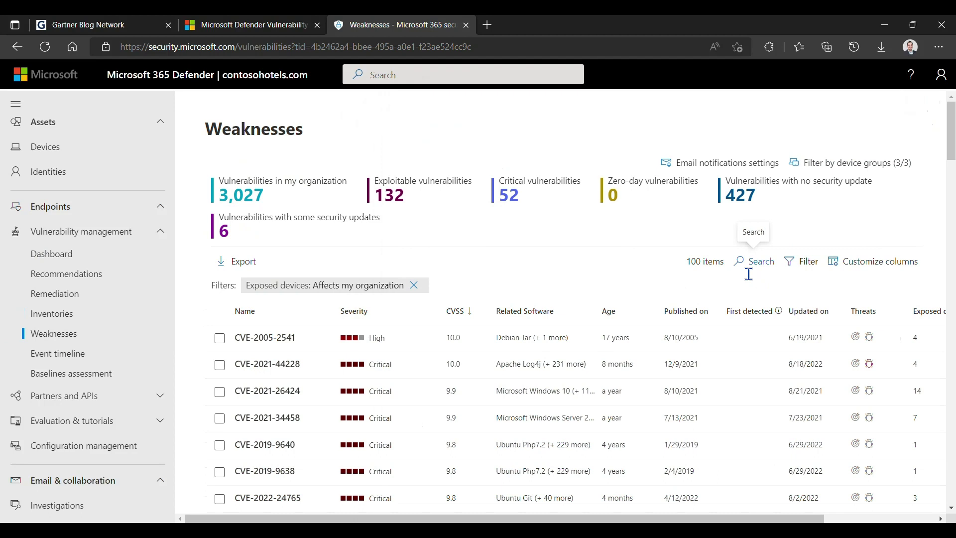
Open the Event timeline showing 145 new vulnerabilities for 7/24/2022–8/24/2022.
click(59, 353)
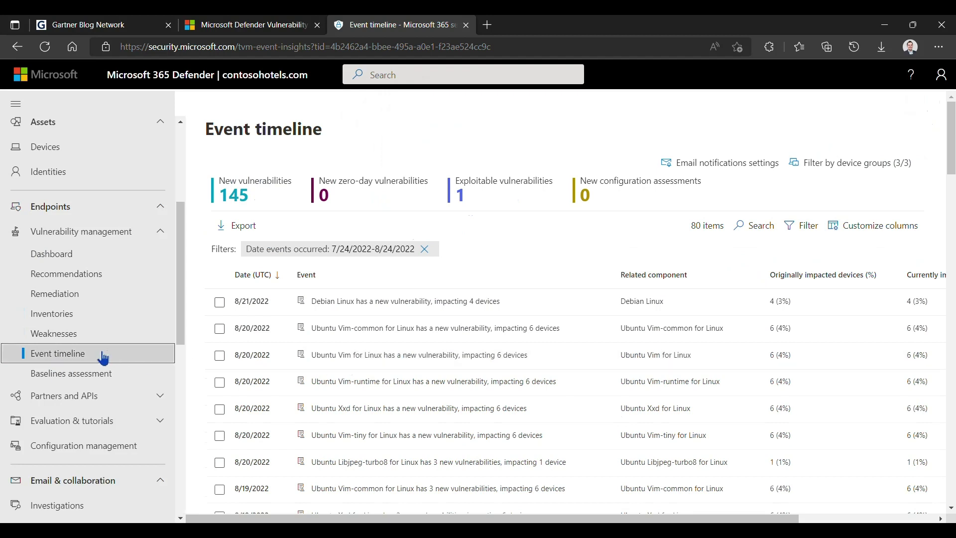
Review the Security baselines assessment overview, then its baseline Profiles list.
click(70, 381)
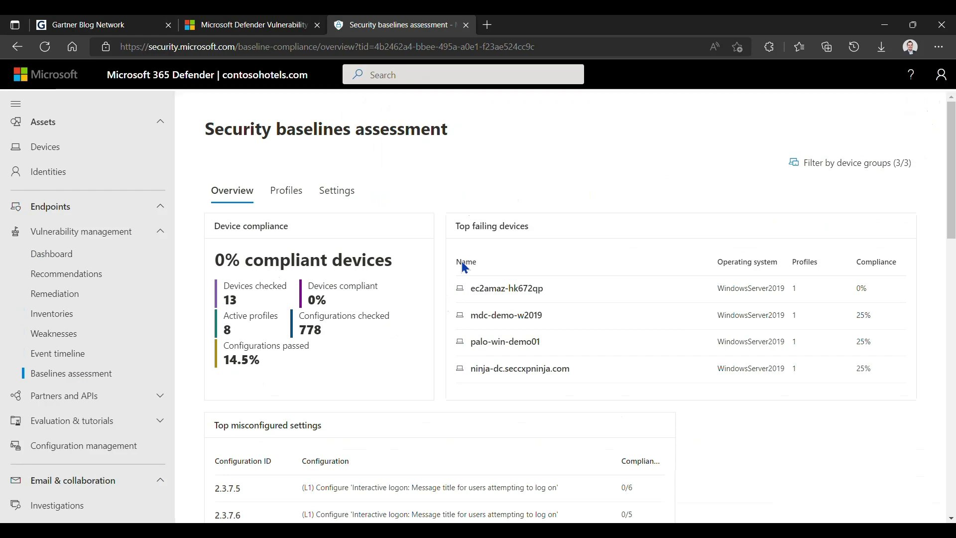
scroll(448, 270, down, 2)
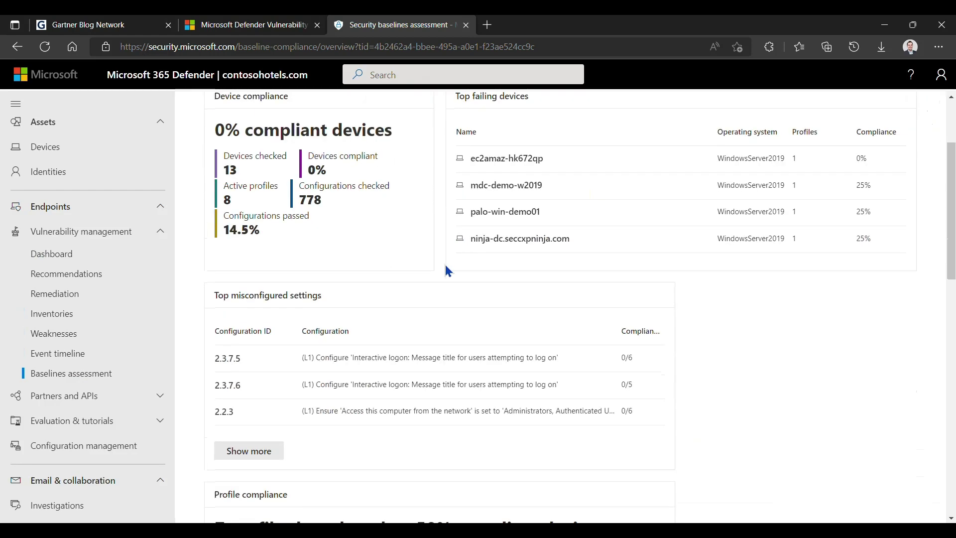
scroll(448, 271, up, 2)
scroll(447, 271, down, 5)
scroll(448, 270, up, 1)
scroll(448, 271, up, 5)
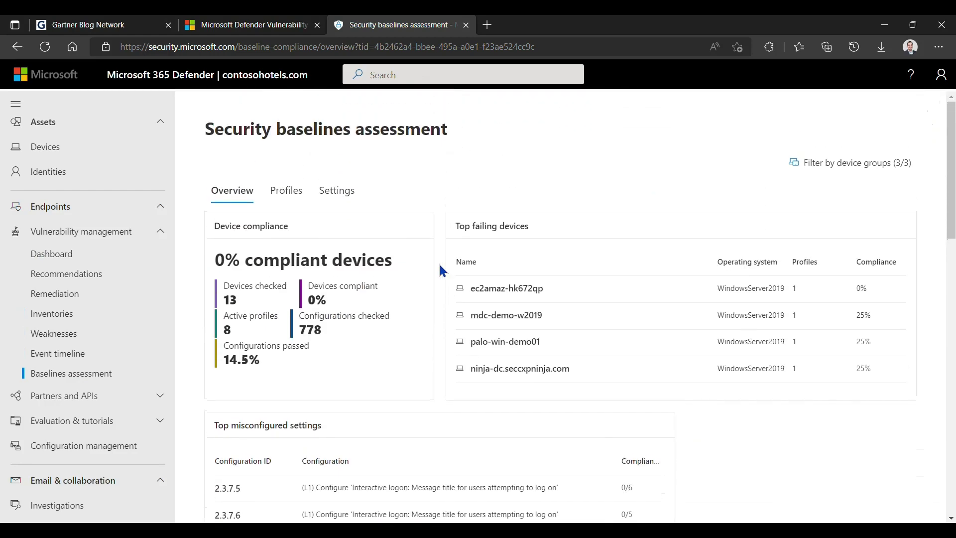
click(287, 190)
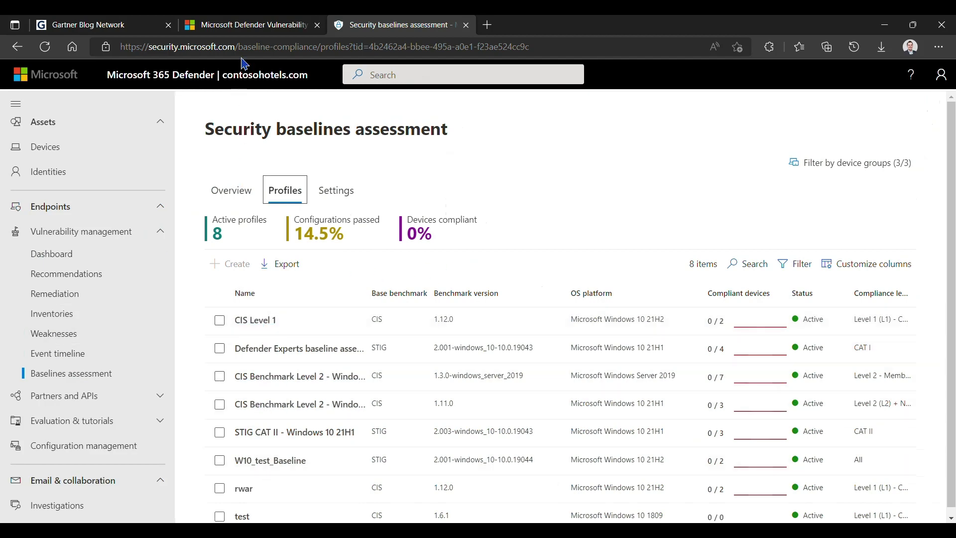
Glance at the Microsoft Defender Vulnerability product page, then return to the Gartner blog post.
click(247, 29)
scroll(160, 204, up, 15)
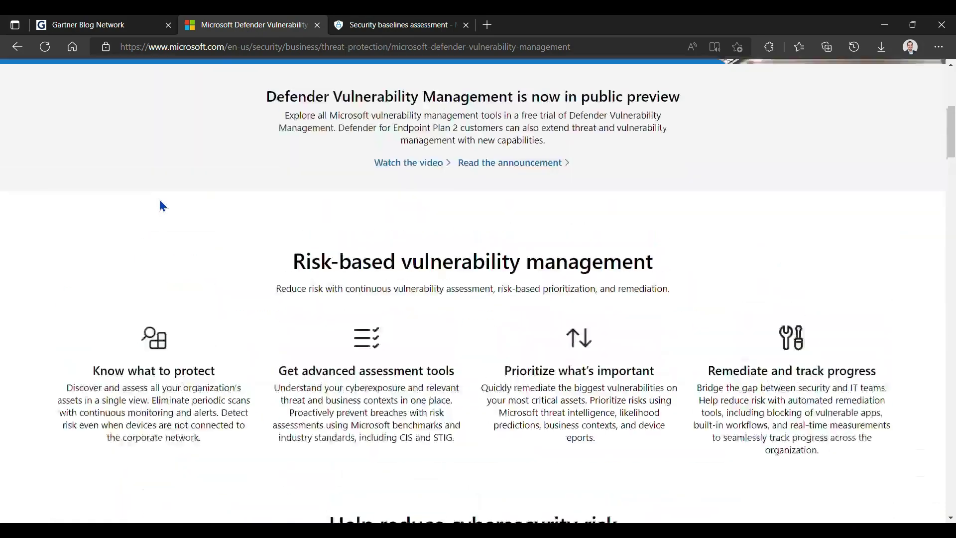
scroll(163, 205, up, 5)
click(107, 29)
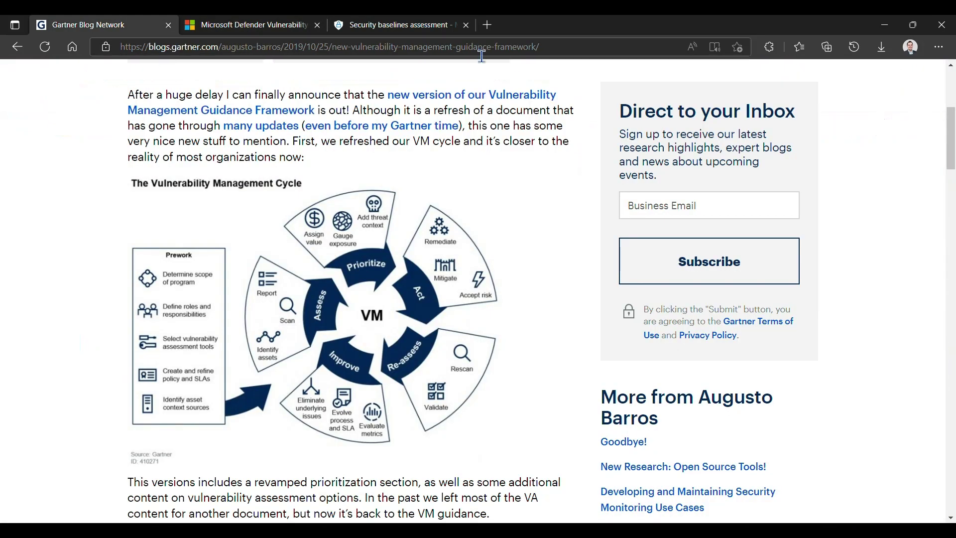